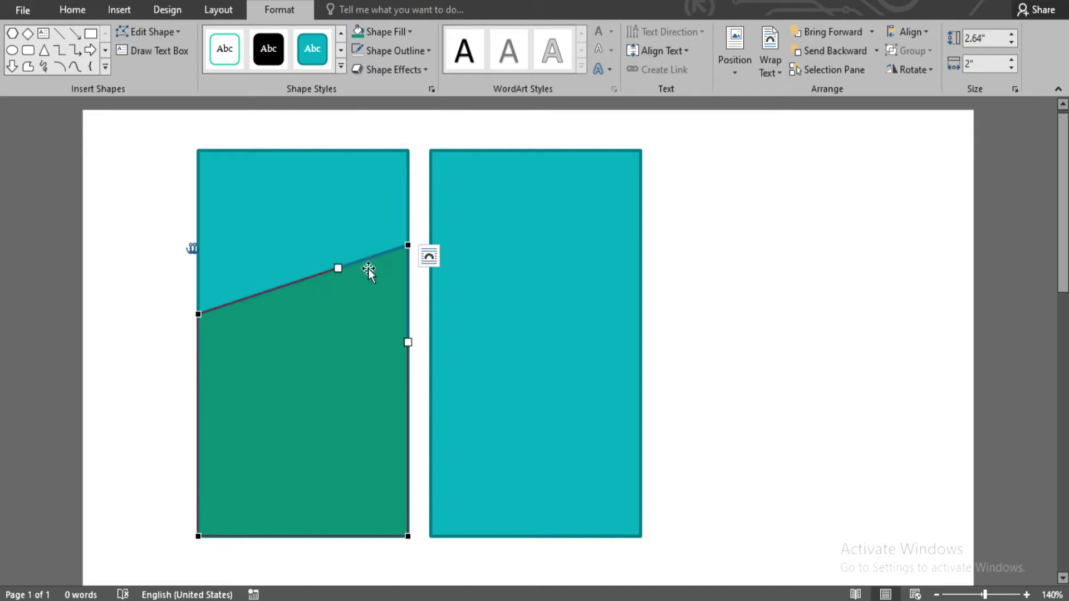
- Bend the green shape's slanted upper edge into a smooth wave using its edit-point handles
{"action": "left_click_drag", "start_coordinate": [352, 313], "coordinate": [368, 350]}
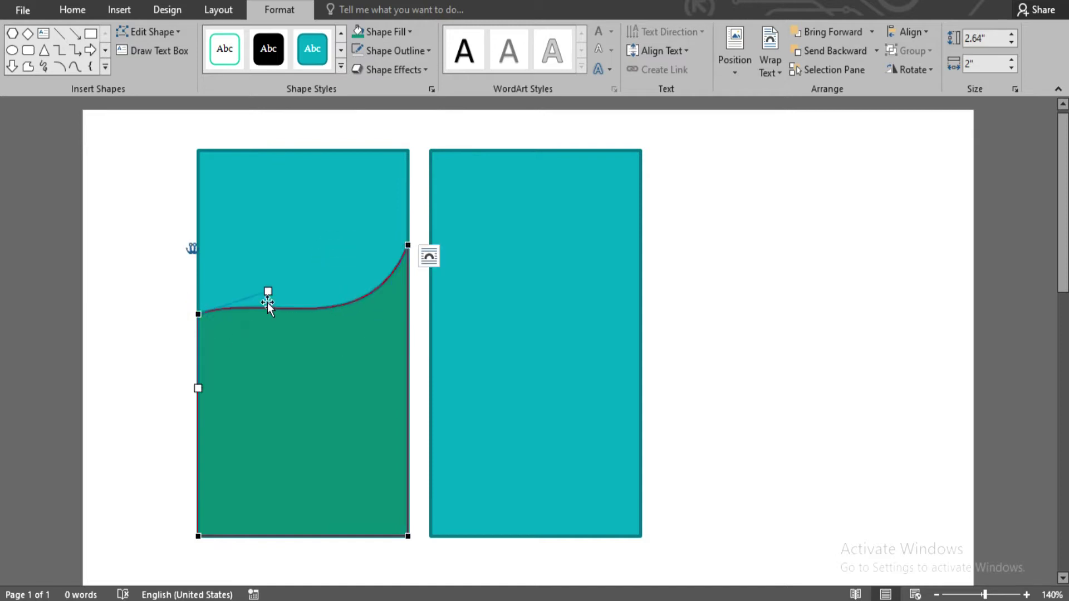
{"action": "left_click_drag", "start_coordinate": [277, 343], "coordinate": [277, 342]}
{"action": "left_click_drag", "start_coordinate": [307, 285], "coordinate": [299, 270]}
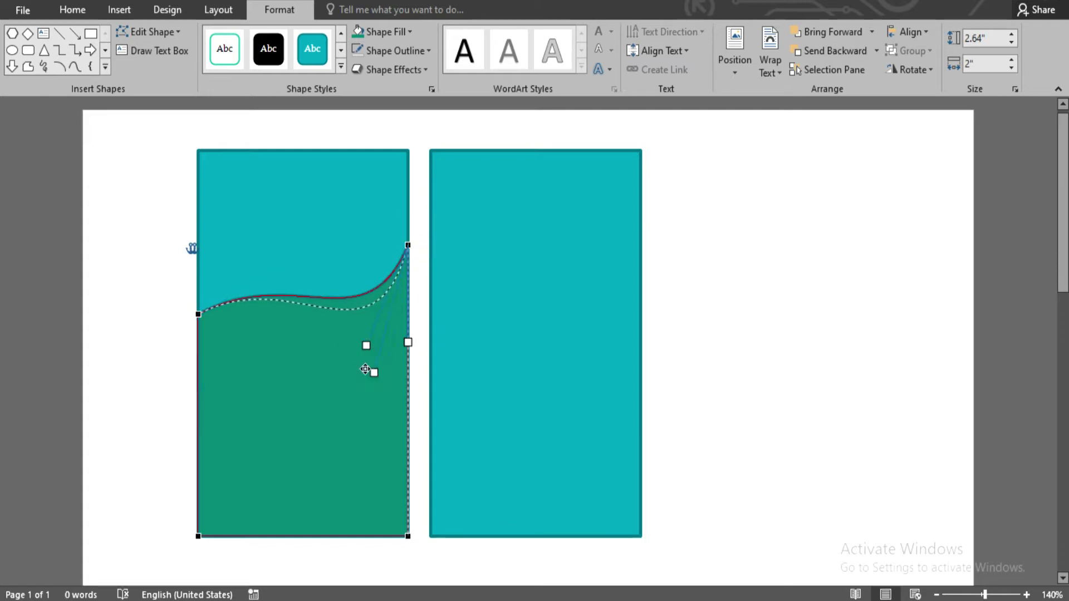
{"action": "key", "text": "Escape"}
- Remove the outlines from the green wave shape and the teal rectangle behind it on the first card
{"action": "left_click", "coordinate": [299, 394]}
{"action": "left_click", "coordinate": [396, 51]}
{"action": "left_click", "coordinate": [398, 195]}
{"action": "left_click", "coordinate": [329, 196]}
{"action": "left_click", "coordinate": [396, 50]}
{"action": "left_click", "coordinate": [396, 195]}
- Duplicate the green wave slightly higher, behind the original, and fill the copy with golden yellow to form a band
{"action": "left_click", "coordinate": [328, 357]}
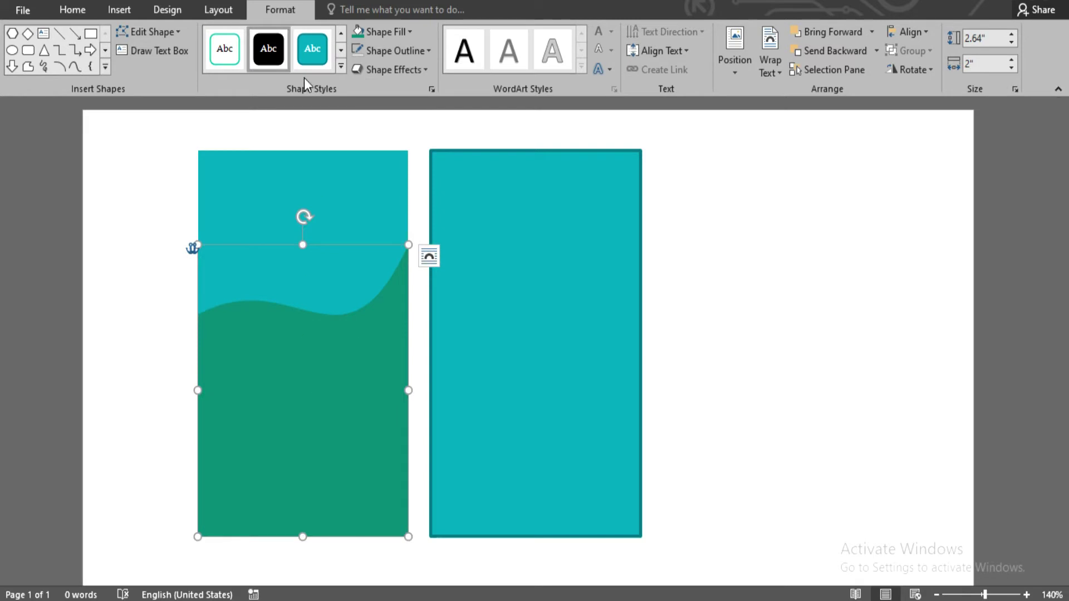
{"action": "left_click", "coordinate": [397, 32]}
{"action": "left_click", "coordinate": [300, 369]}
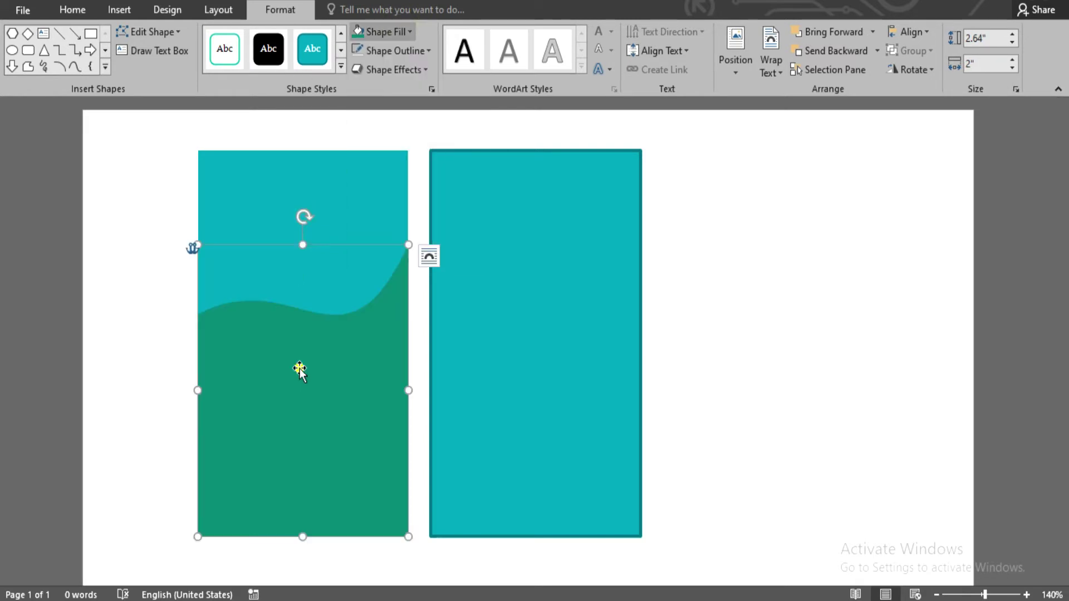
{"action": "left_click_drag", "start_coordinate": [301, 380], "coordinate": [306, 358], "text": "ctrl"}
{"action": "left_click", "coordinate": [325, 361]}
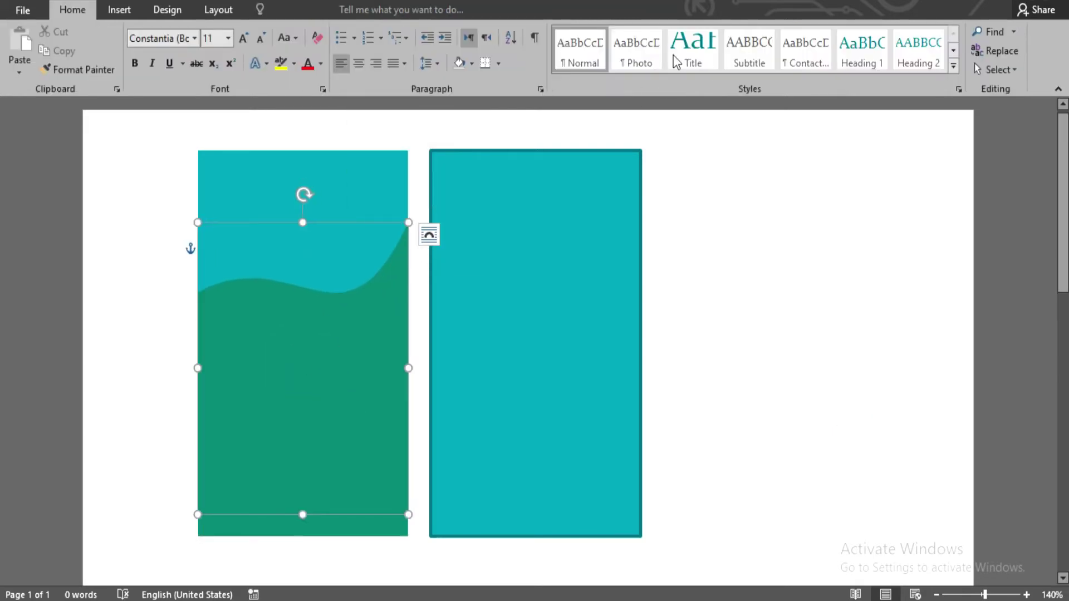
{"action": "left_click", "coordinate": [390, 31]}
{"action": "left_click", "coordinate": [388, 161]}
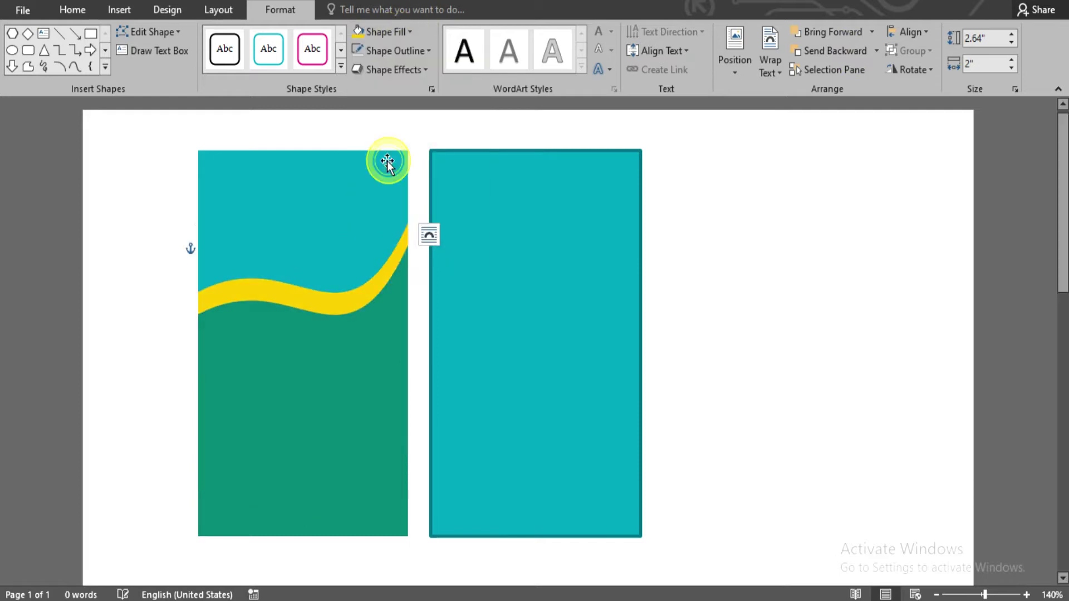
{"action": "left_click", "coordinate": [724, 241]}
- Fill the first card's teal background rectangle with light gray
{"action": "left_click", "coordinate": [333, 226]}
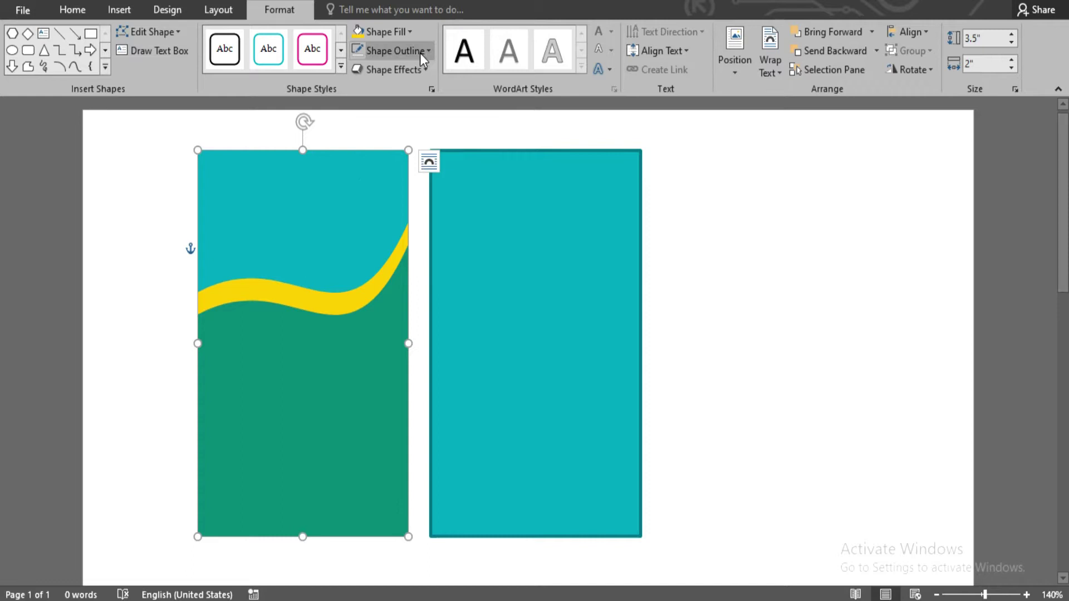
{"action": "left_click", "coordinate": [386, 32]}
{"action": "left_click", "coordinate": [359, 98]}
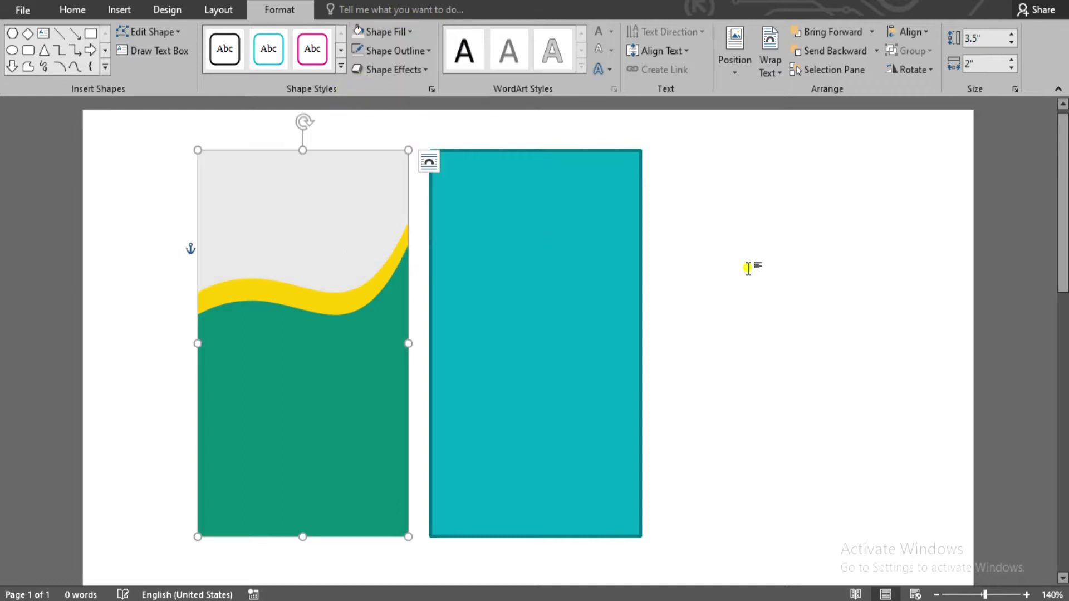
{"action": "left_click", "coordinate": [747, 267]}
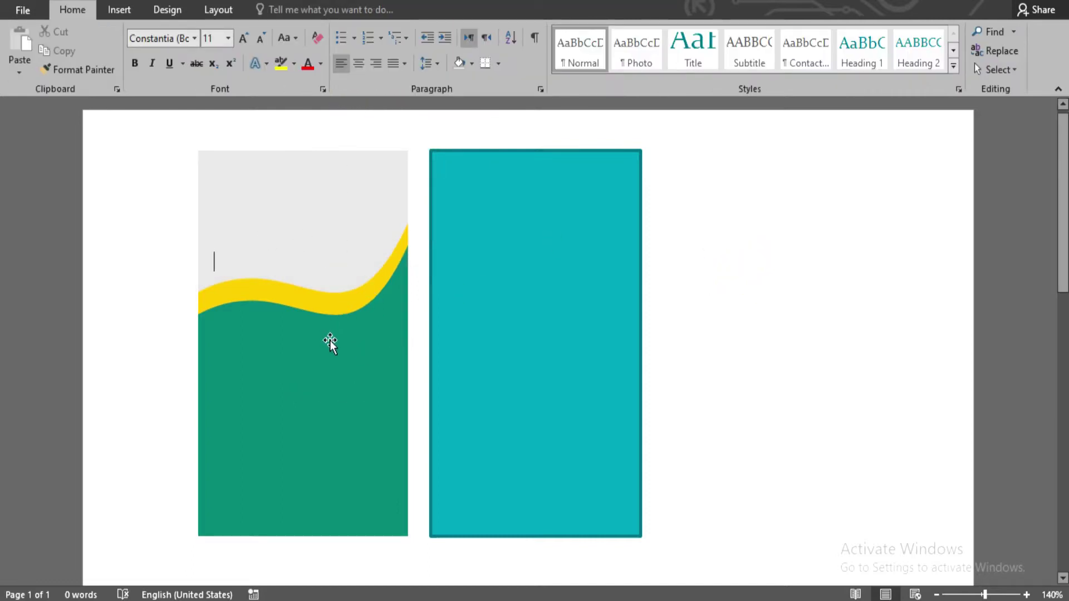
- Insert the QR code picture BAR from the Desktop and set its text wrapping to in front of text
{"action": "left_click", "coordinate": [119, 9]}
{"action": "left_click", "coordinate": [140, 53]}
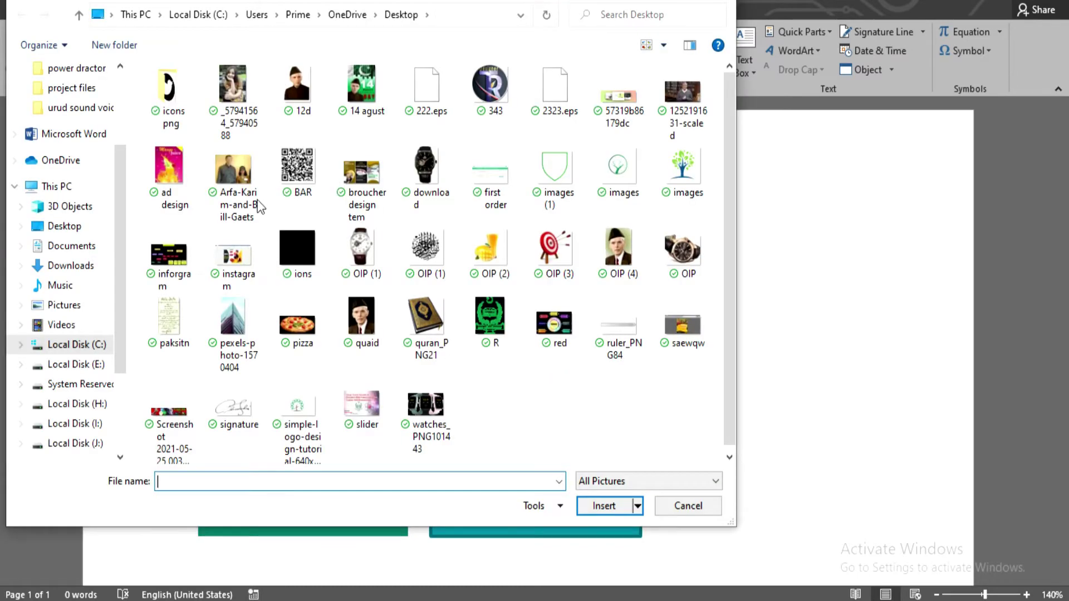
{"action": "double_click", "coordinate": [309, 172]}
{"action": "left_click", "coordinate": [731, 56]}
{"action": "left_click", "coordinate": [729, 210]}
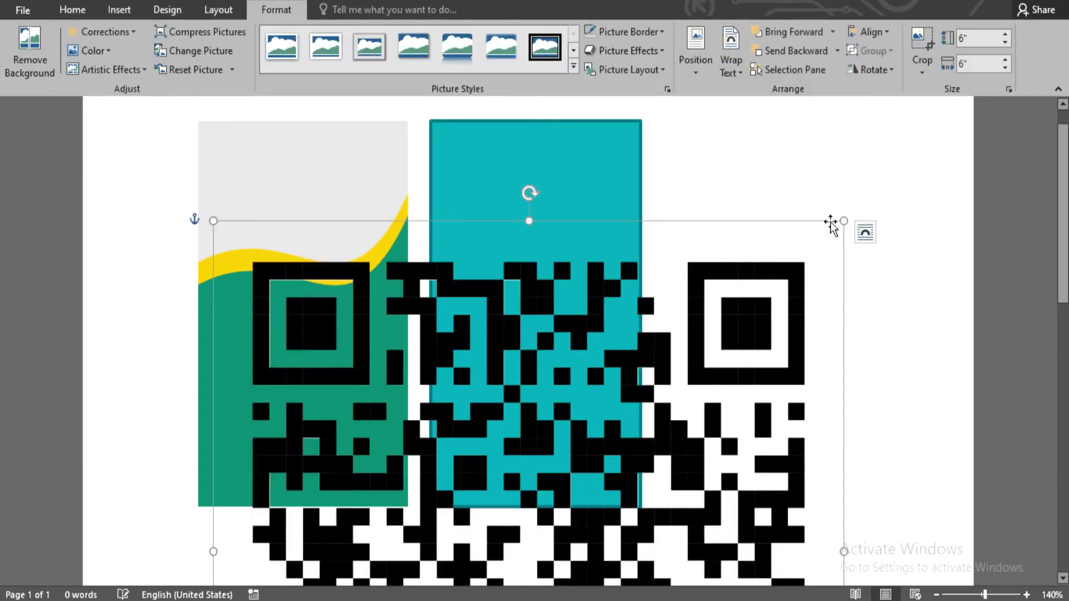
- Shrink the QR code and place it in the upper-left corner of the first card's gray area
{"action": "left_click_drag", "start_coordinate": [615, 465], "coordinate": [282, 330]}
{"action": "scroll", "coordinate": [282, 330], "scroll_direction": "up", "scroll_amount": 3}
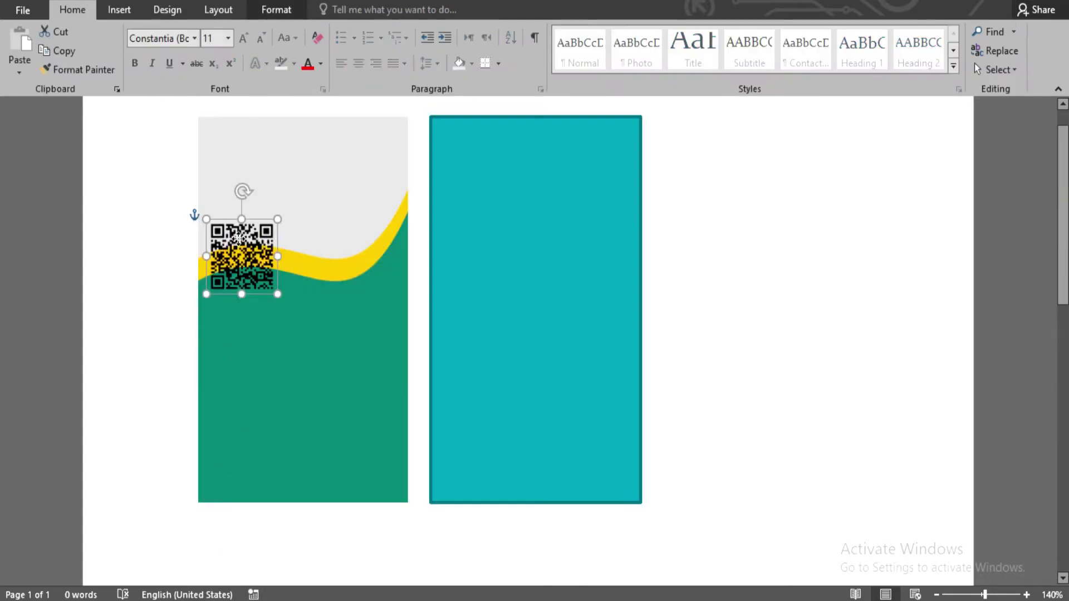
{"action": "left_click_drag", "start_coordinate": [238, 239], "coordinate": [240, 144]}
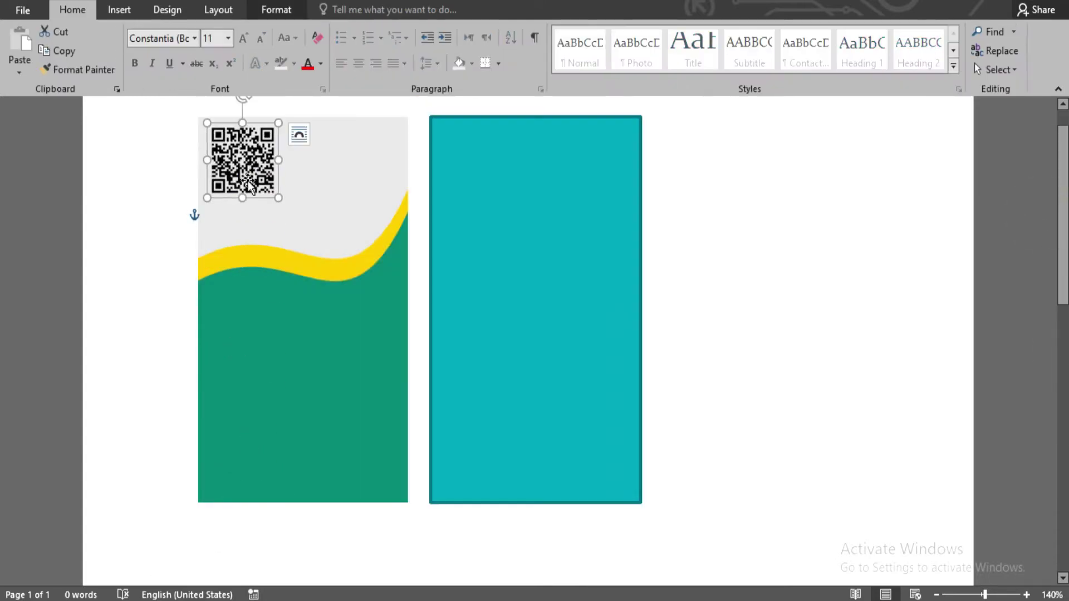
{"action": "left_click_drag", "start_coordinate": [279, 199], "coordinate": [288, 218]}
{"action": "left_click", "coordinate": [805, 307]}
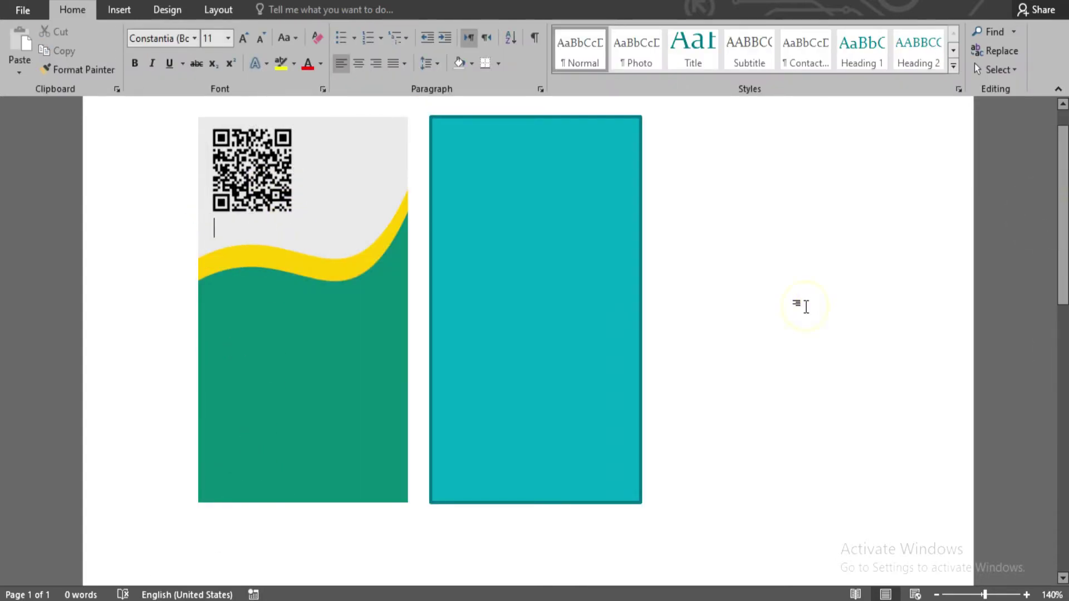
- Draw a hexagon about 0.67" wide and 0.57" high in the middle of the first card's green area
{"action": "left_click", "coordinate": [119, 9]}
{"action": "left_click", "coordinate": [215, 53]}
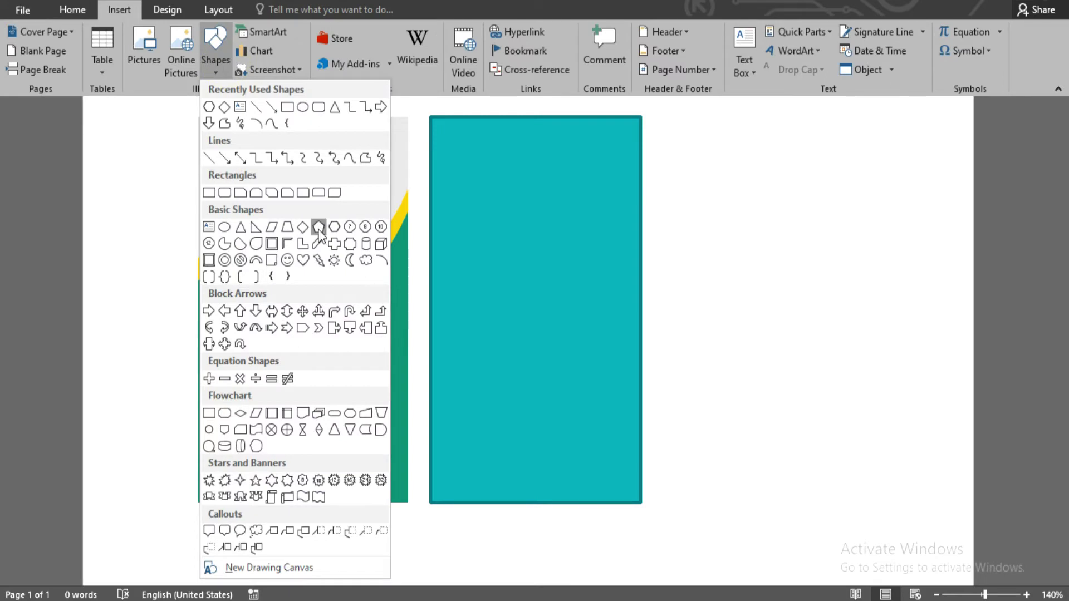
{"action": "left_click", "coordinate": [319, 228]}
{"action": "left_click_drag", "start_coordinate": [326, 369], "coordinate": [334, 369]}
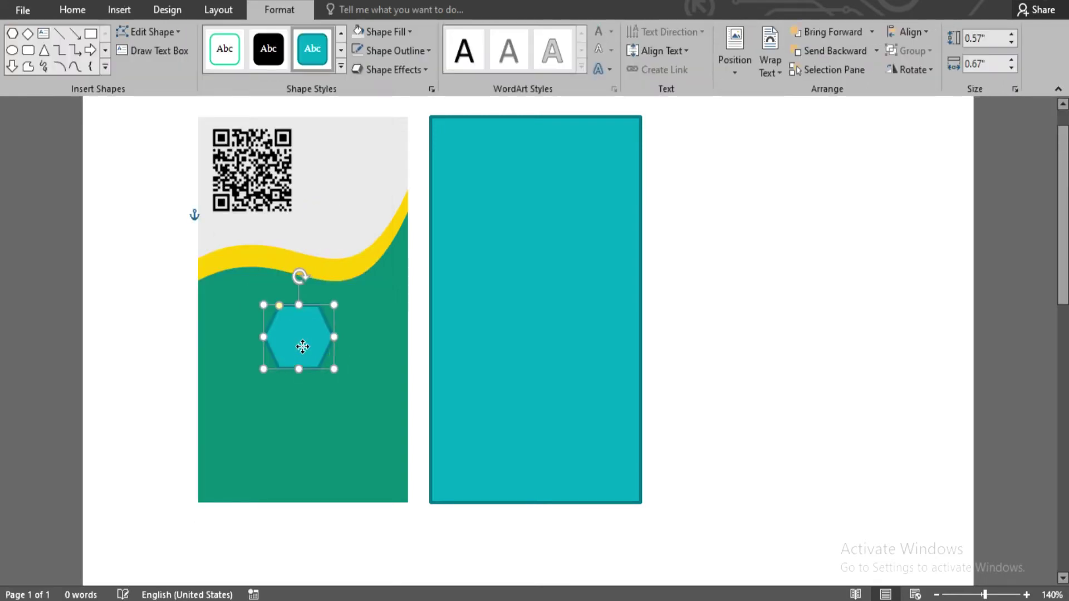
- Give the hexagon a dark blue fill and a thick yellow outline
{"action": "left_click", "coordinate": [396, 51]}
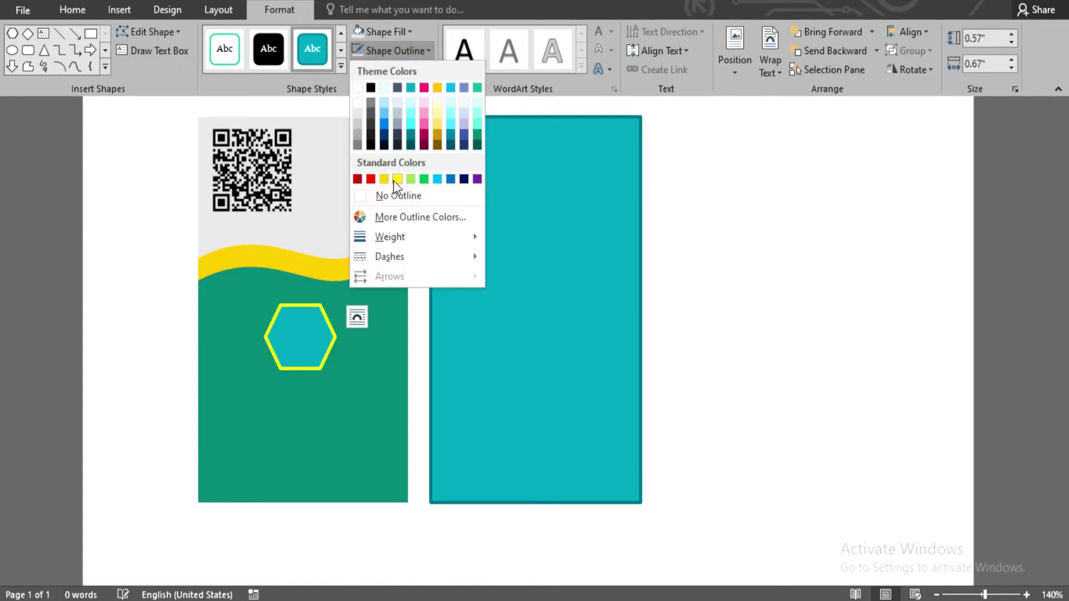
{"action": "left_click", "coordinate": [397, 178]}
{"action": "left_click", "coordinate": [390, 32]}
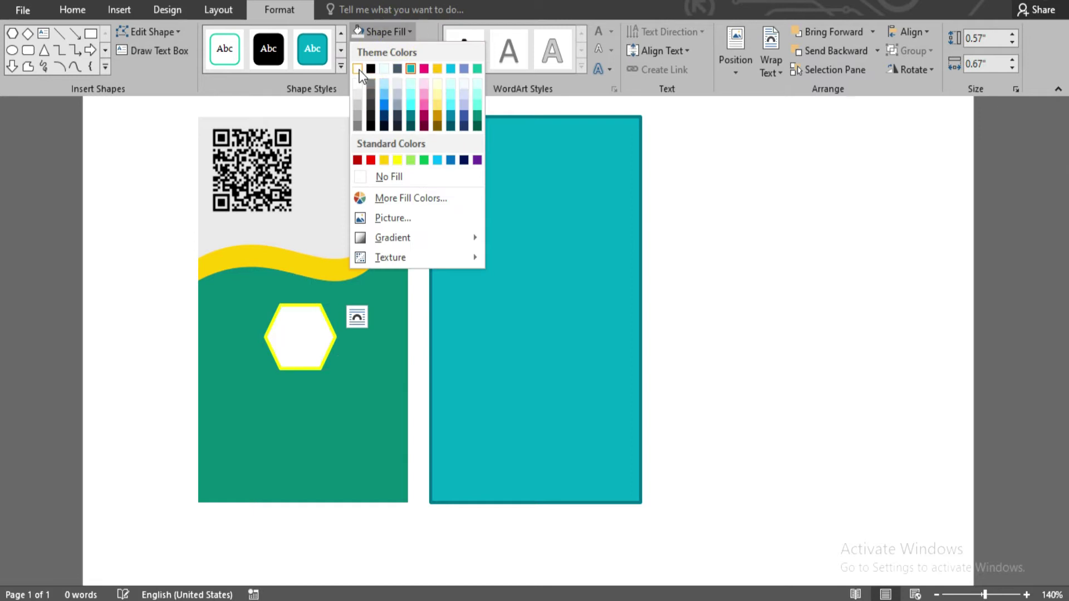
{"action": "left_click", "coordinate": [464, 160]}
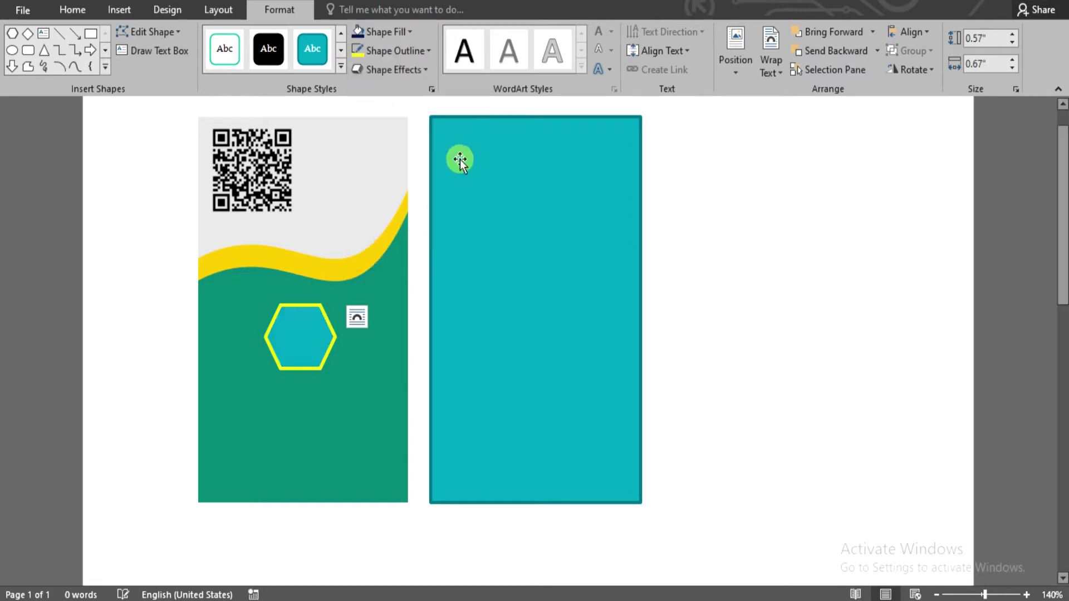
{"action": "left_click", "coordinate": [388, 51]}
{"action": "mouse_move", "coordinate": [382, 236]}
{"action": "left_click", "coordinate": [529, 365]}
{"action": "left_click", "coordinate": [266, 143]}
- Insert WordArt reading COMPANY and place it below the hexagon on the first card
{"action": "left_click", "coordinate": [119, 9]}
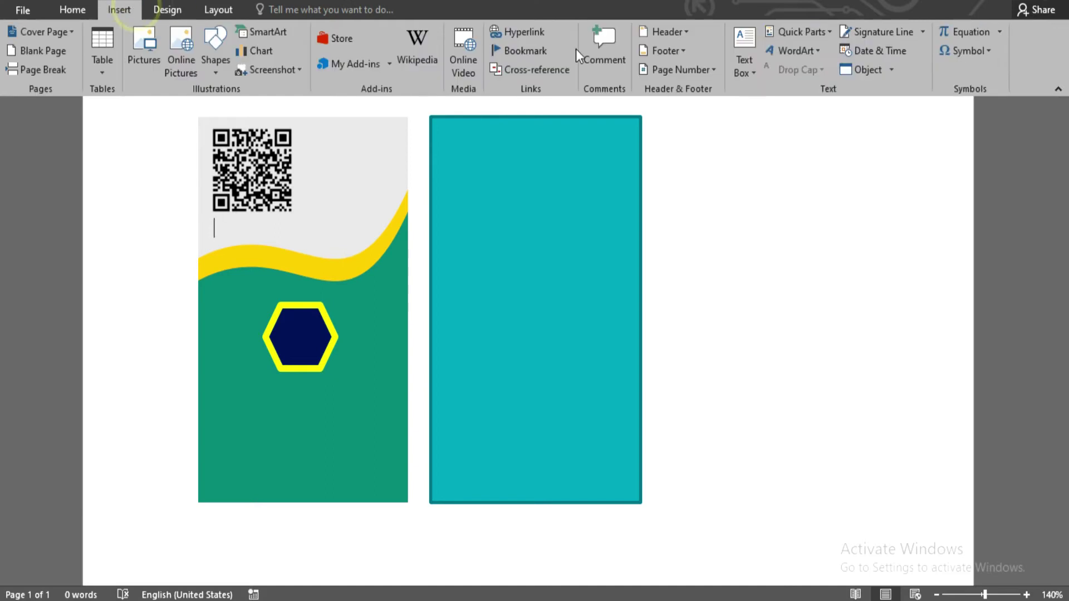
{"action": "left_click", "coordinate": [794, 50]}
{"action": "left_click", "coordinate": [828, 179]}
{"action": "type", "text": "COMPANY"}
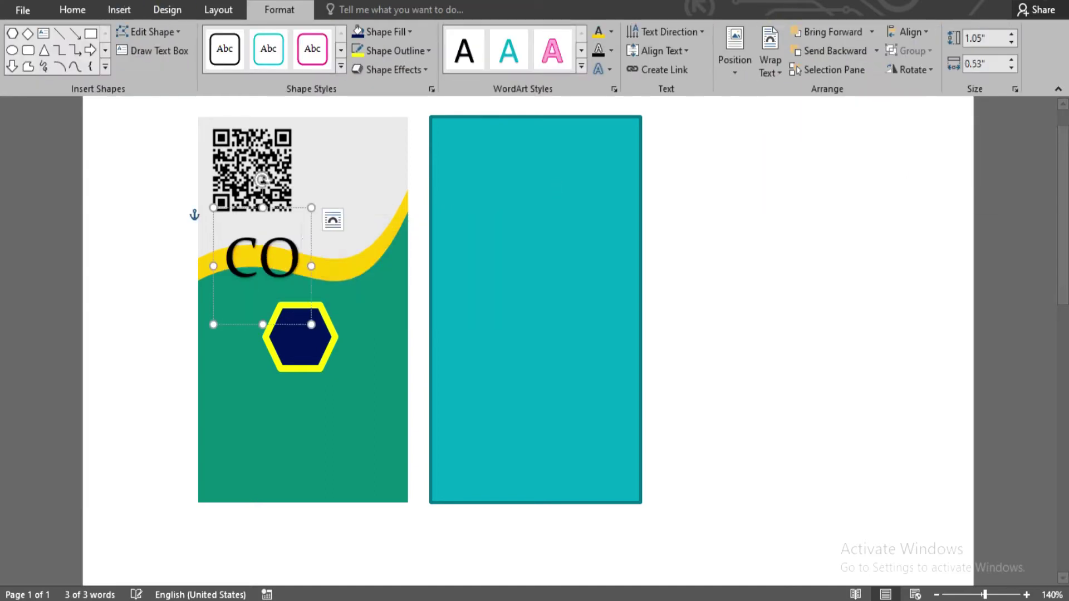
{"action": "left_click_drag", "start_coordinate": [415, 206], "coordinate": [346, 358]}
- Reduce the COMPANY text's size and set its font to Arial Black so it fits the card's width
{"action": "left_click", "coordinate": [72, 10]}
{"action": "left_click", "coordinate": [259, 38]}
{"action": "left_click", "coordinate": [259, 38]}
{"action": "left_click", "coordinate": [260, 38]}
{"action": "left_click", "coordinate": [195, 39]}
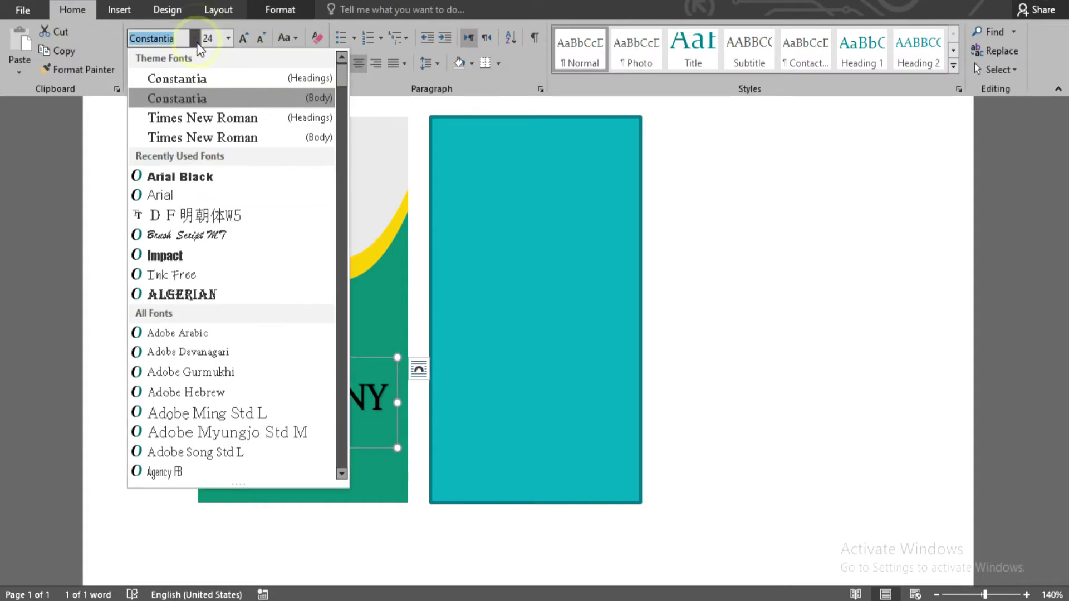
{"action": "left_click", "coordinate": [183, 173]}
{"action": "left_click", "coordinate": [260, 38]}
- Fill the COMPANY text with yellow and make it slightly smaller
{"action": "left_click", "coordinate": [280, 10]}
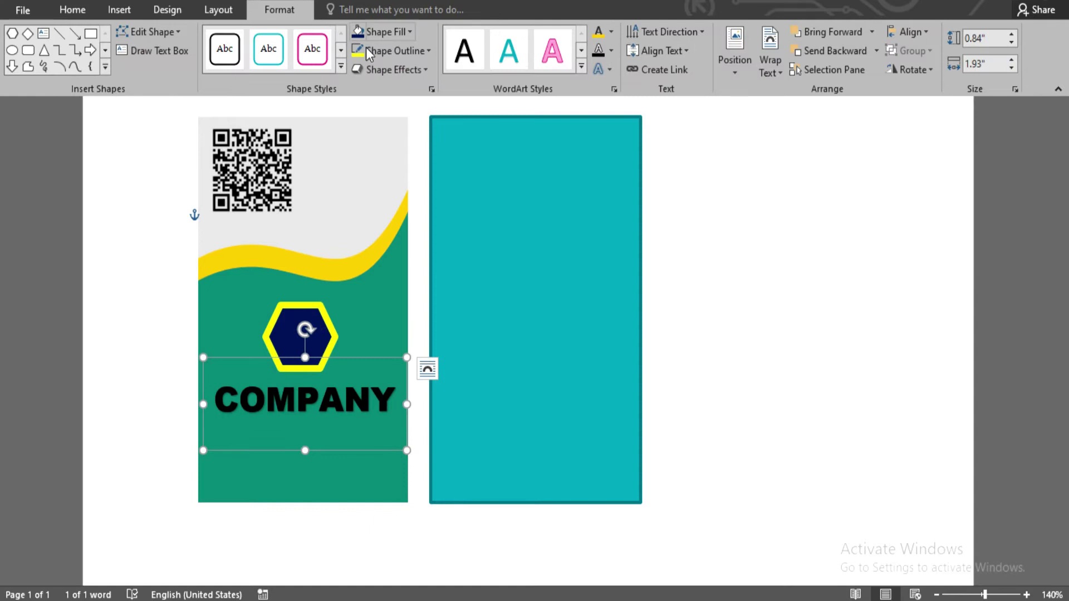
{"action": "left_click", "coordinate": [396, 31]}
{"action": "left_click", "coordinate": [611, 32]}
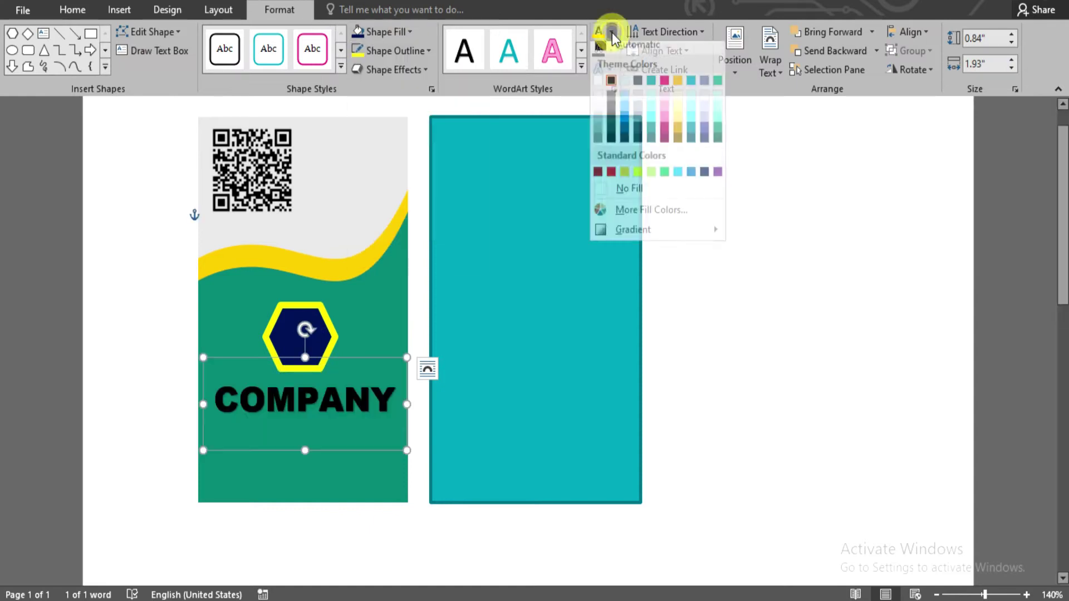
{"action": "left_click", "coordinate": [641, 180]}
{"action": "key", "text": "ctrl+["}
{"action": "key", "text": "ctrl+["}
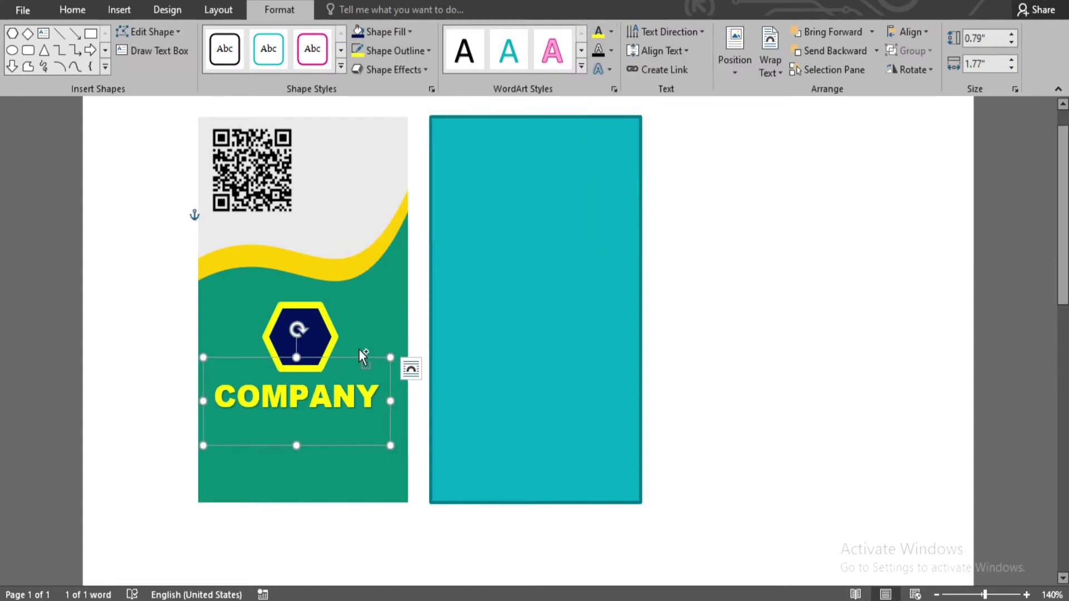
- Duplicate the COMPANY text directly below the original and replace the copy's wording with YOUR SLOGAN
{"action": "left_click_drag", "start_coordinate": [369, 359], "coordinate": [377, 392]}
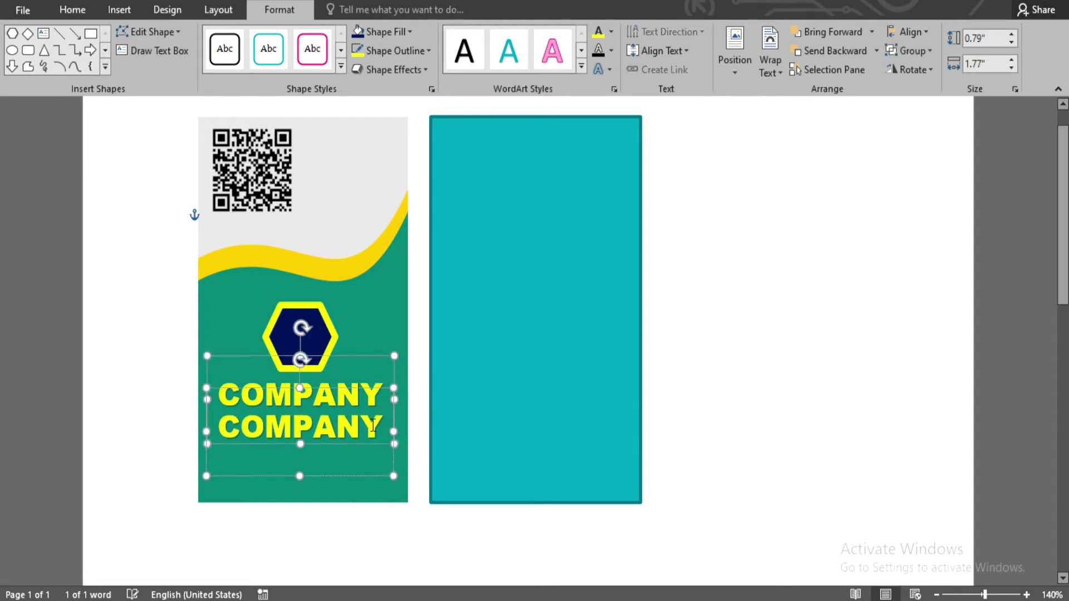
{"action": "left_click_drag", "start_coordinate": [383, 433], "coordinate": [191, 435]}
{"action": "type", "text": "YOUR SLOGAN"}
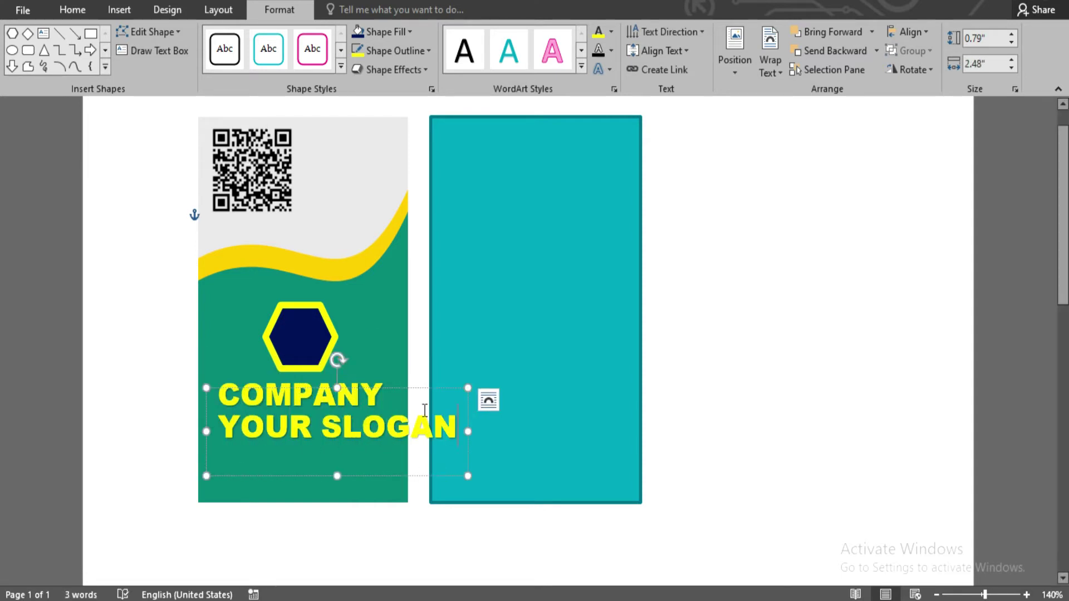
- Reduce the YOUR SLOGAN text's size and center it beneath COMPANY
{"action": "key", "text": "ctrl+shift+comma"}
{"action": "key", "text": "ctrl+shift+comma"}
{"action": "key", "text": "ctrl+shift+comma"}
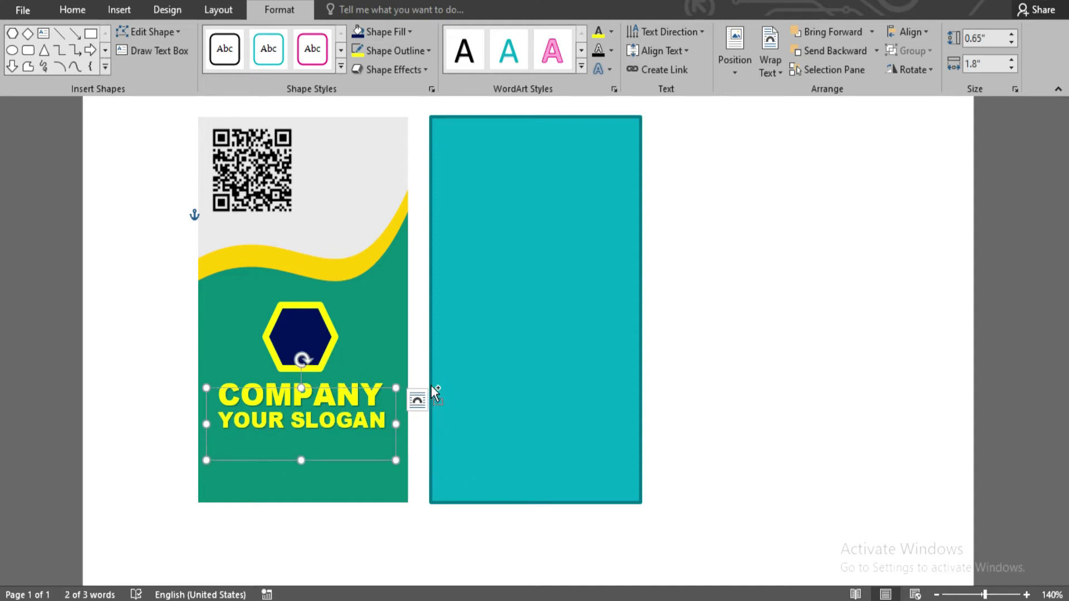
{"action": "key", "text": "ctrl+shift+comma"}
{"action": "key", "text": "ctrl+e"}
{"action": "left_click", "coordinate": [705, 358]}
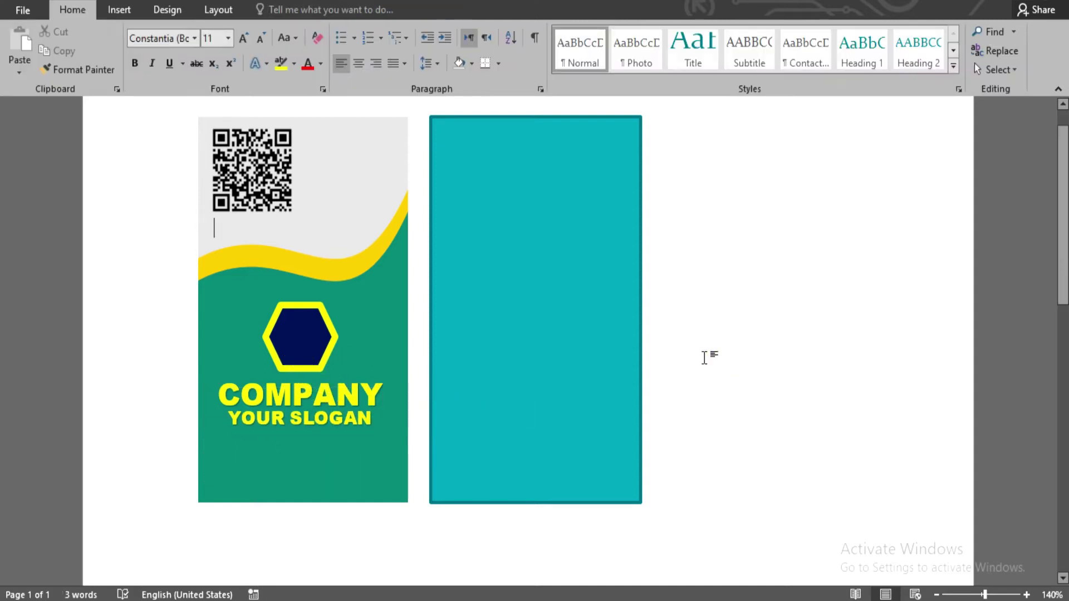
- Fill the second card's rectangle with light gray and remove its outline
{"action": "left_click", "coordinate": [509, 274]}
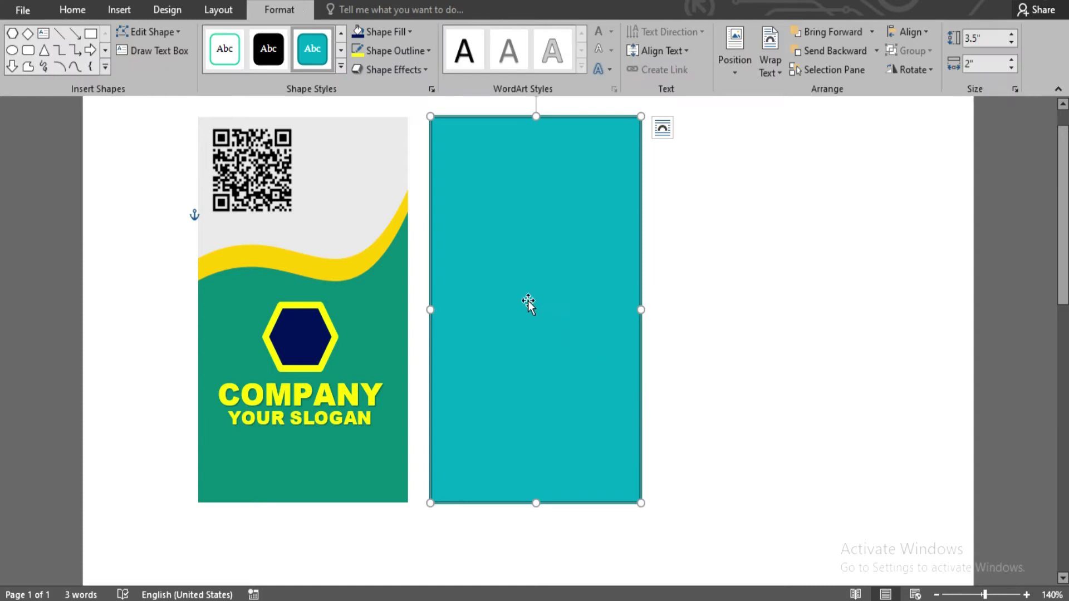
{"action": "left_click", "coordinate": [399, 31]}
{"action": "left_click", "coordinate": [357, 84]}
{"action": "left_click", "coordinate": [397, 50]}
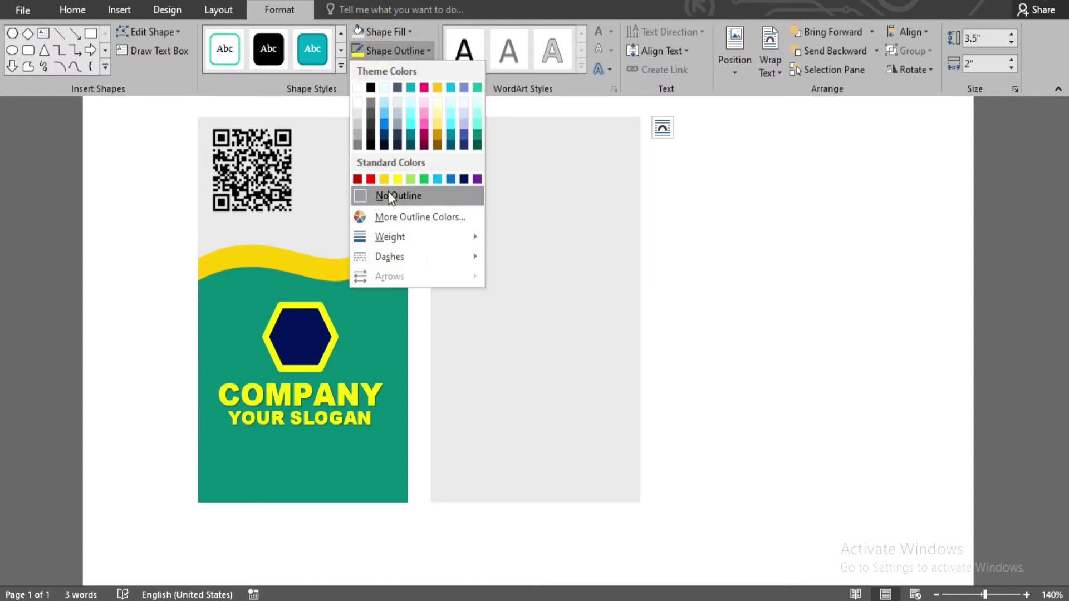
{"action": "left_click", "coordinate": [389, 191]}
- Group the first card's green and yellow wave shapes and copy the group onto the second card in the matching position
{"action": "left_click", "coordinate": [346, 297]}
{"action": "right_click", "coordinate": [299, 266]}
{"action": "left_click", "coordinate": [356, 361]}
{"action": "left_click_drag", "start_coordinate": [351, 290], "coordinate": [576, 290]}
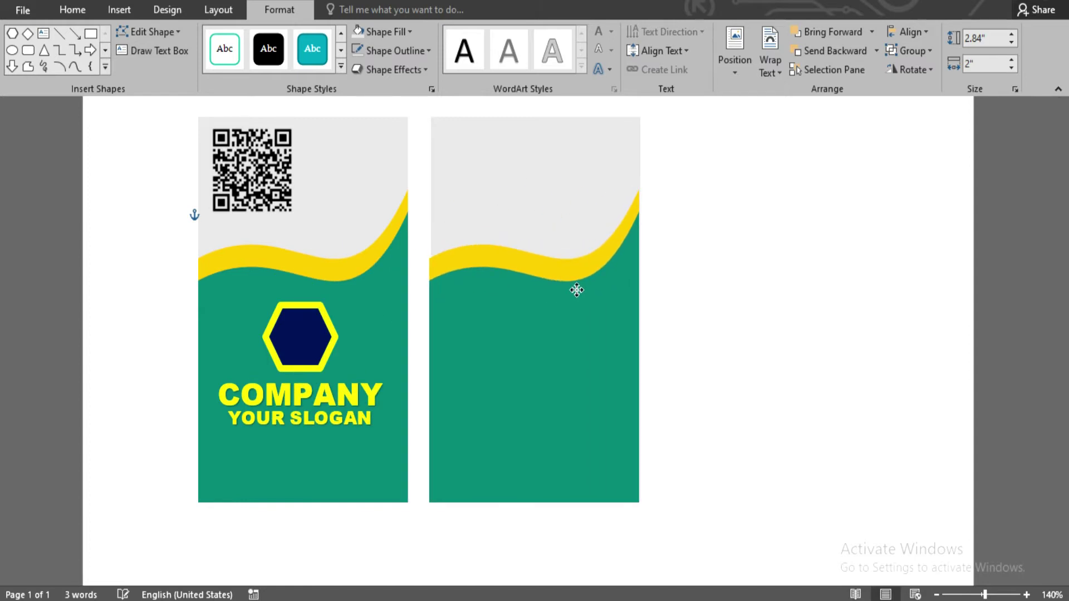
{"action": "left_click", "coordinate": [573, 353]}
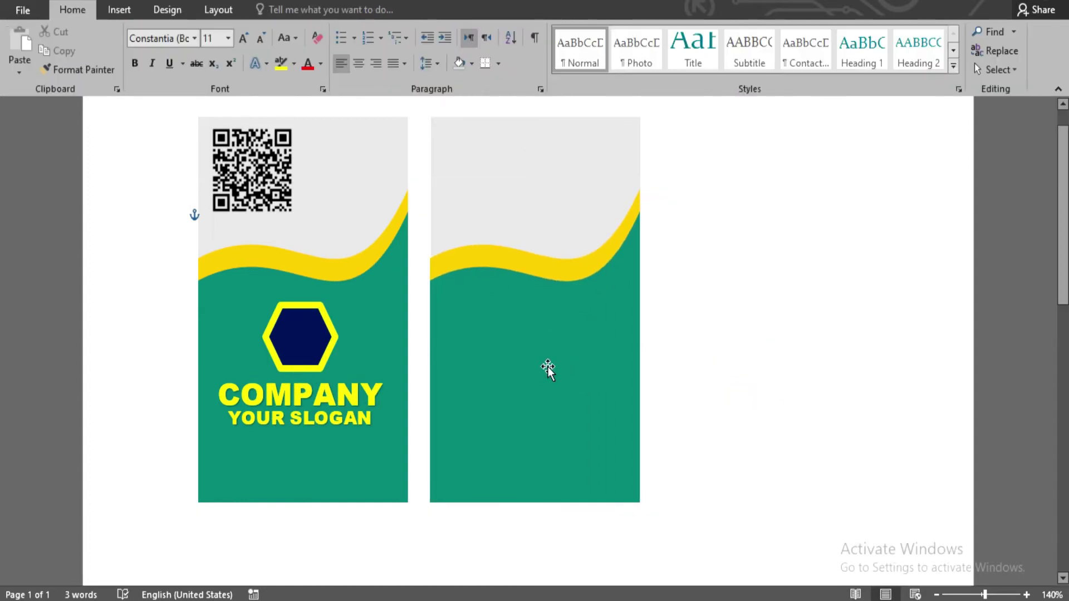
- Group the first card's hexagon logo, COMPANY text and YOUR SLOGAN text into one object
{"action": "left_click", "coordinate": [323, 353]}
{"action": "left_click", "coordinate": [330, 392]}
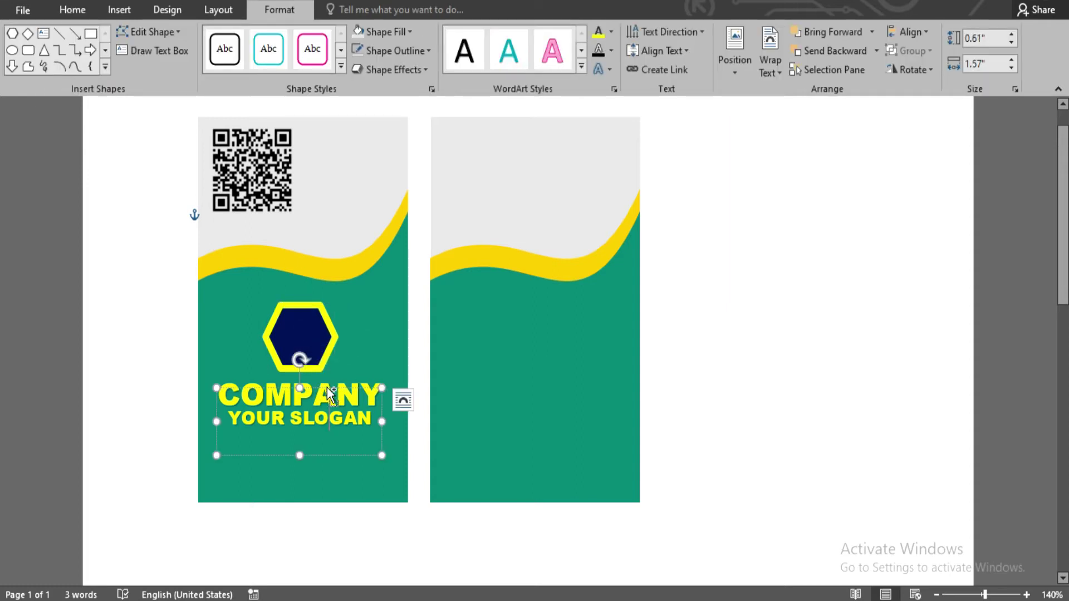
{"action": "left_click", "coordinate": [301, 334]}
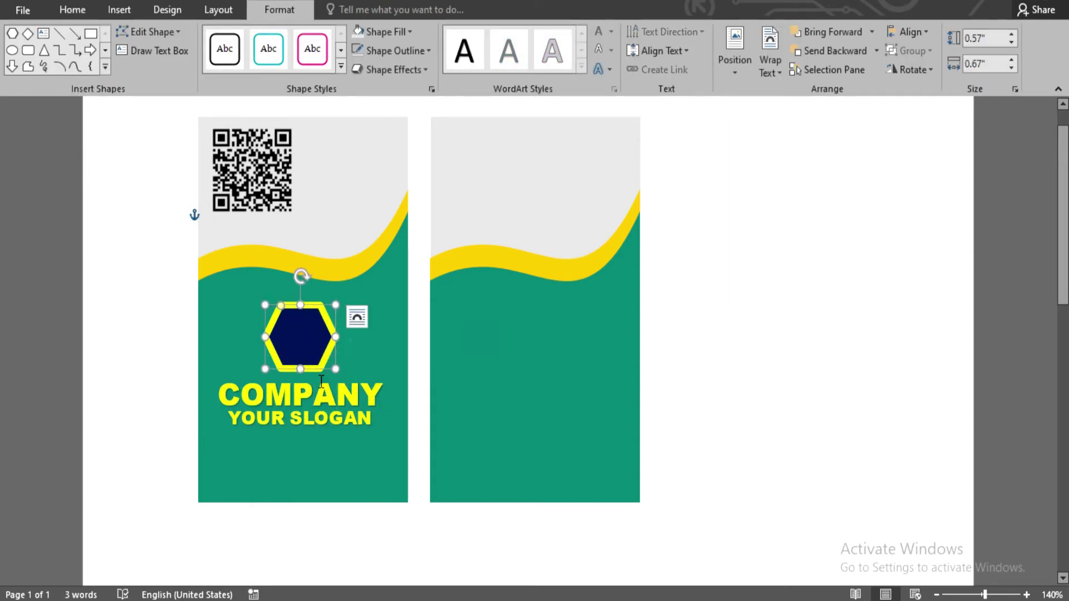
{"action": "left_click", "coordinate": [313, 420], "text": "shift"}
{"action": "right_click", "coordinate": [331, 364]}
{"action": "mouse_move", "coordinate": [389, 205]}
{"action": "left_click", "coordinate": [520, 210]}
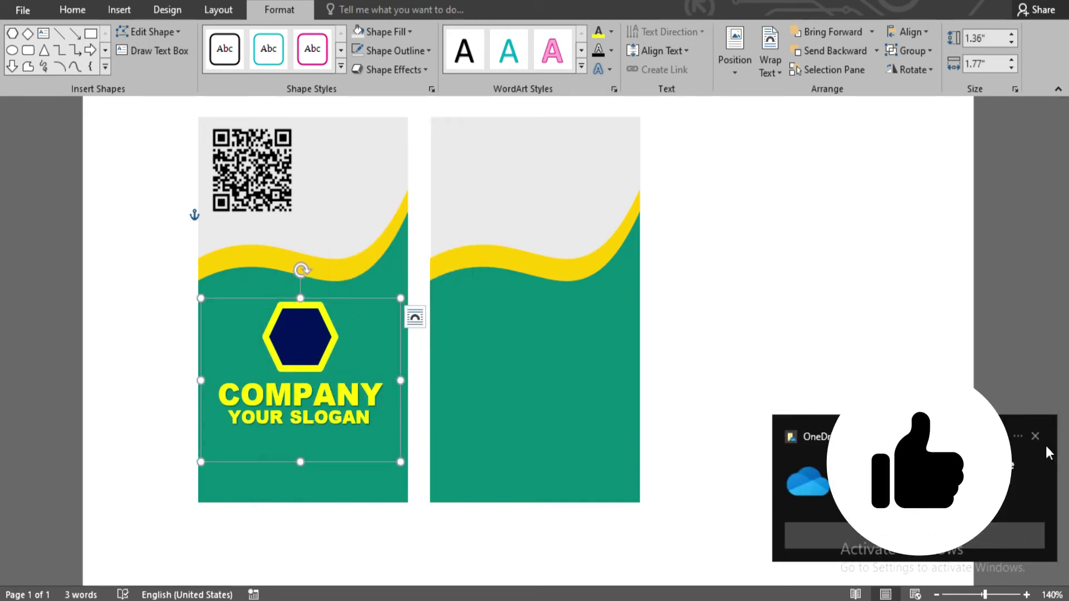
- Copy the logo and company text group onto the light gray upper area of the second card
{"action": "left_click", "coordinate": [317, 305]}
{"action": "left_click_drag", "start_coordinate": [320, 308], "coordinate": [458, 181]}
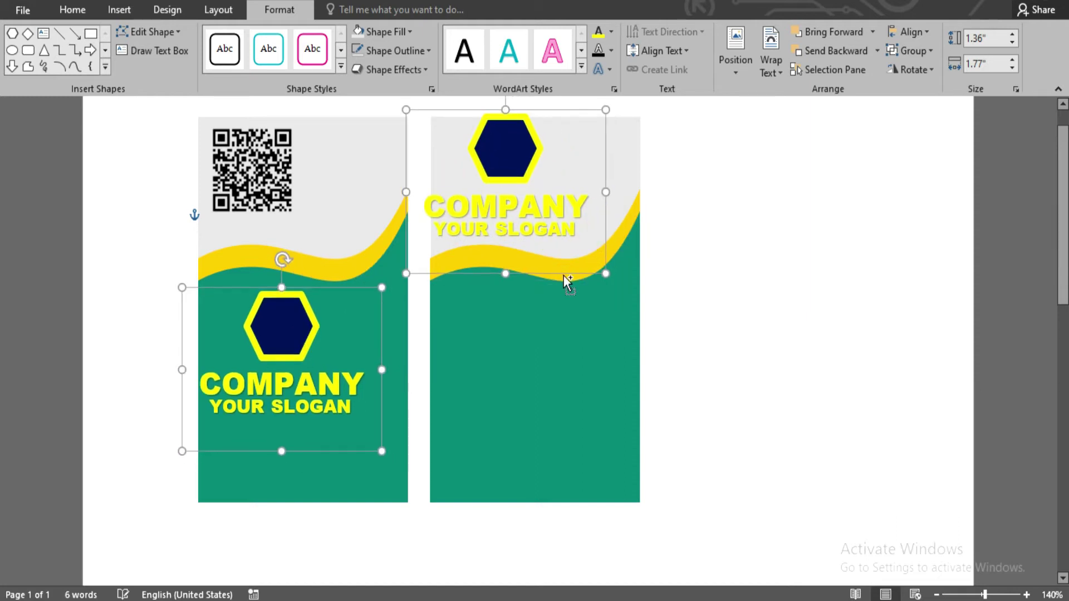
{"action": "left_click", "coordinate": [673, 318]}
{"action": "left_click", "coordinate": [580, 239]}
{"action": "left_click_drag", "start_coordinate": [585, 124], "coordinate": [576, 116]}
{"action": "left_click", "coordinate": [689, 329]}
- Lower the second card's wave shapes slightly beneath the slogan and shorten them to end at the card's bottom edge
{"action": "left_click", "coordinate": [546, 288]}
{"action": "left_click", "coordinate": [544, 276]}
{"action": "left_click_drag", "start_coordinate": [518, 315], "coordinate": [520, 330]}
{"action": "left_click", "coordinate": [655, 469]}
{"action": "left_click", "coordinate": [544, 484]}
{"action": "left_click_drag", "start_coordinate": [536, 525], "coordinate": [536, 502]}
{"action": "left_click", "coordinate": [697, 357]}
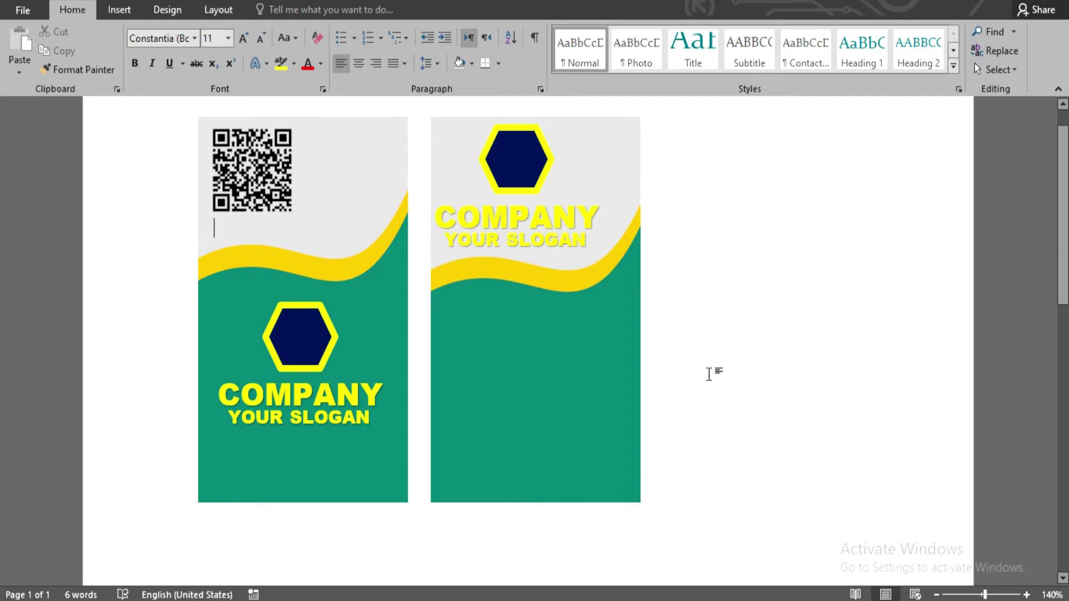
- Reduce the size of the second card's COMPANY text and center both text lines closely beneath the hexagon
{"action": "mouse_move", "coordinate": [582, 210]}
{"action": "left_mouse_down"}
{"action": "mouse_move", "coordinate": [583, 181]}
{"action": "mouse_move", "coordinate": [566, 177]}
{"action": "left_mouse_up"}
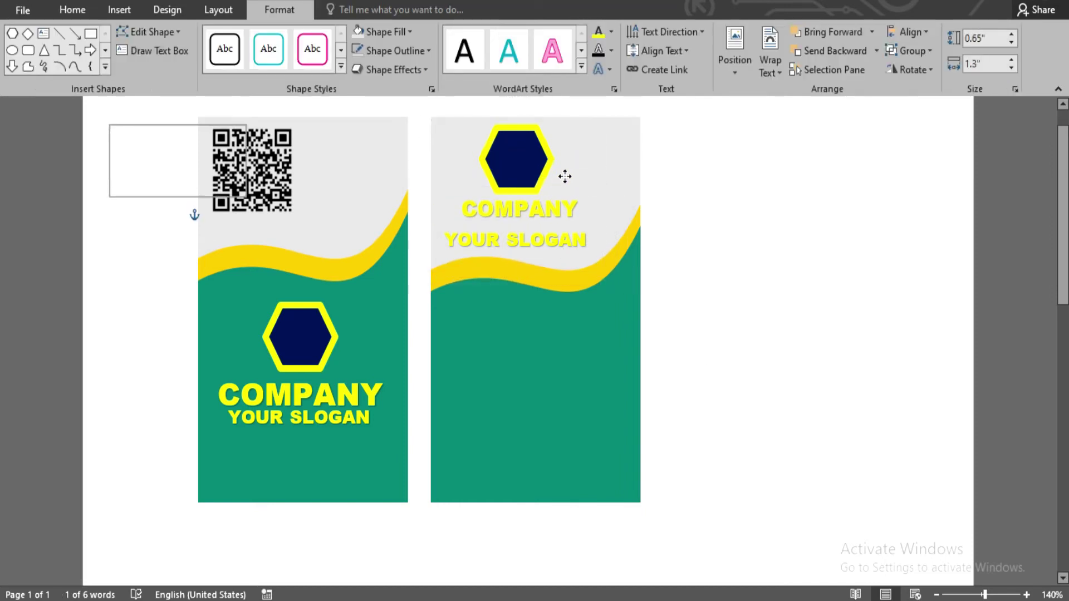
{"action": "left_click", "coordinate": [546, 258]}
{"action": "left_click_drag", "start_coordinate": [551, 213], "coordinate": [550, 203]}
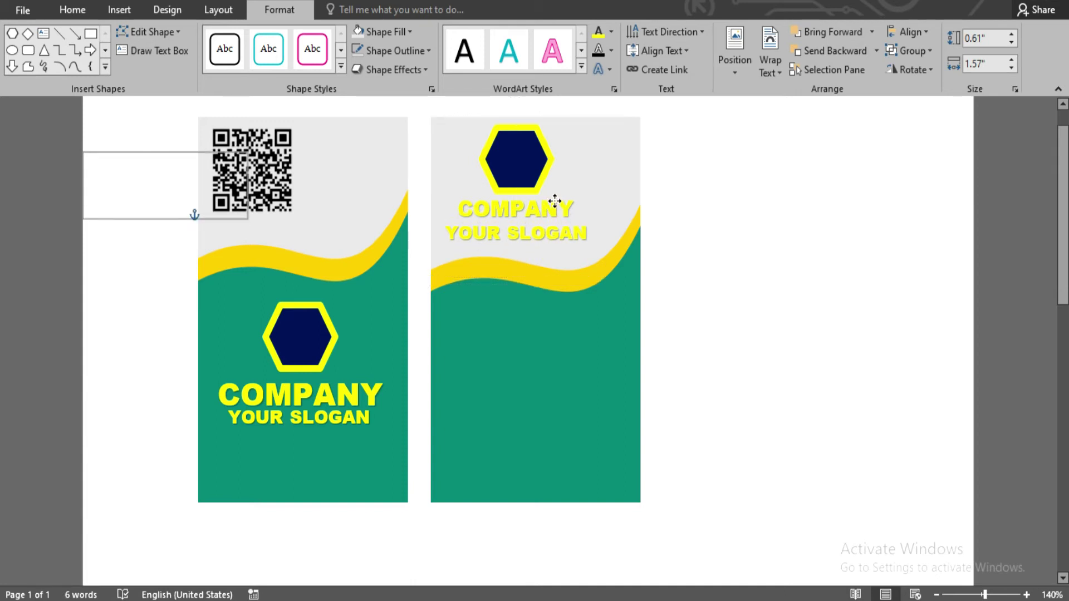
{"action": "left_click", "coordinate": [708, 245]}
- Insert black WordArt over the second card's green area with the text YOUR NAME
{"action": "left_click", "coordinate": [119, 10]}
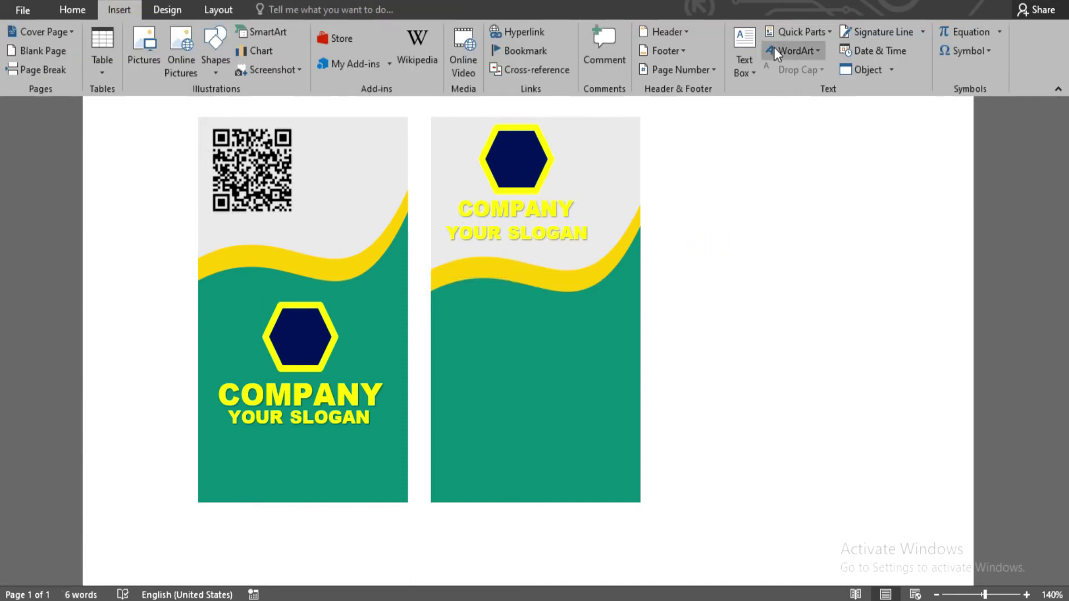
{"action": "left_click", "coordinate": [791, 48]}
{"action": "left_click", "coordinate": [780, 75]}
{"action": "left_click_drag", "start_coordinate": [376, 212], "coordinate": [604, 288]}
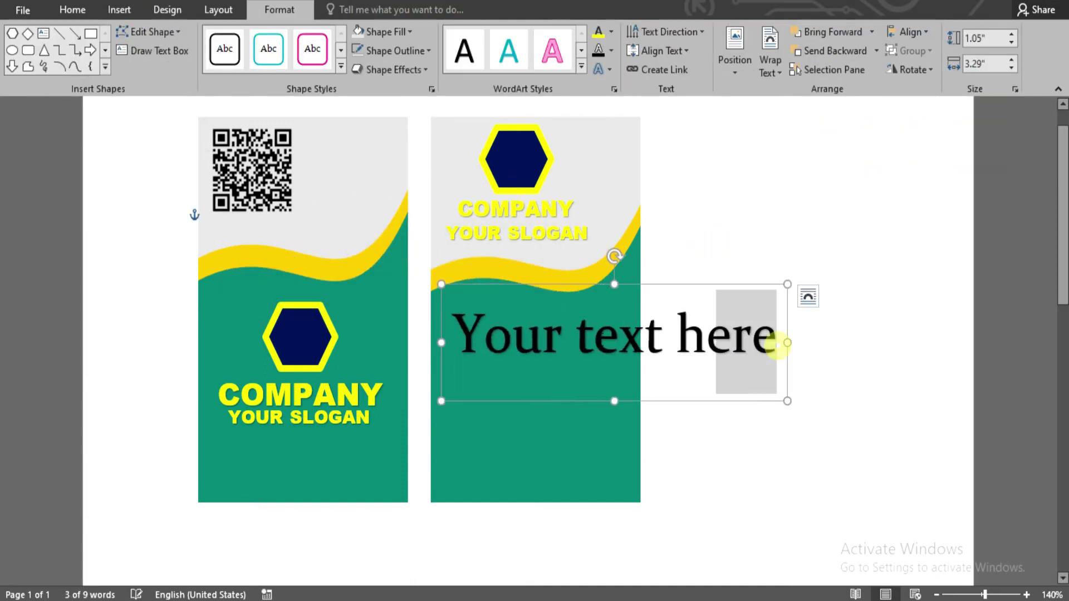
{"action": "key", "text": "BackSpace"}
{"action": "triple_click", "coordinate": [468, 342]}
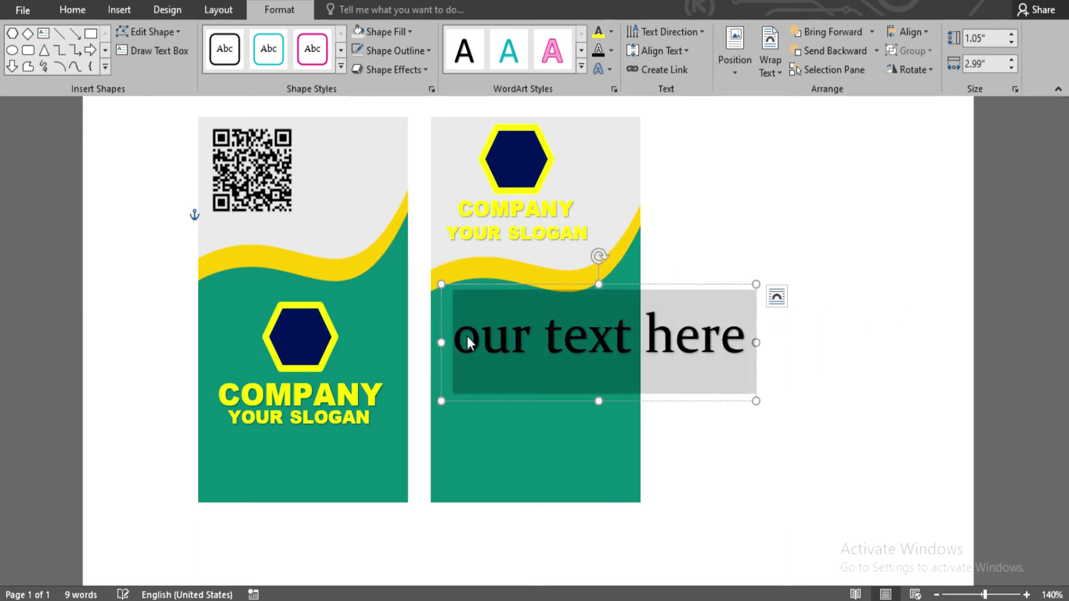
{"action": "type", "text": "YOUR NAME"}
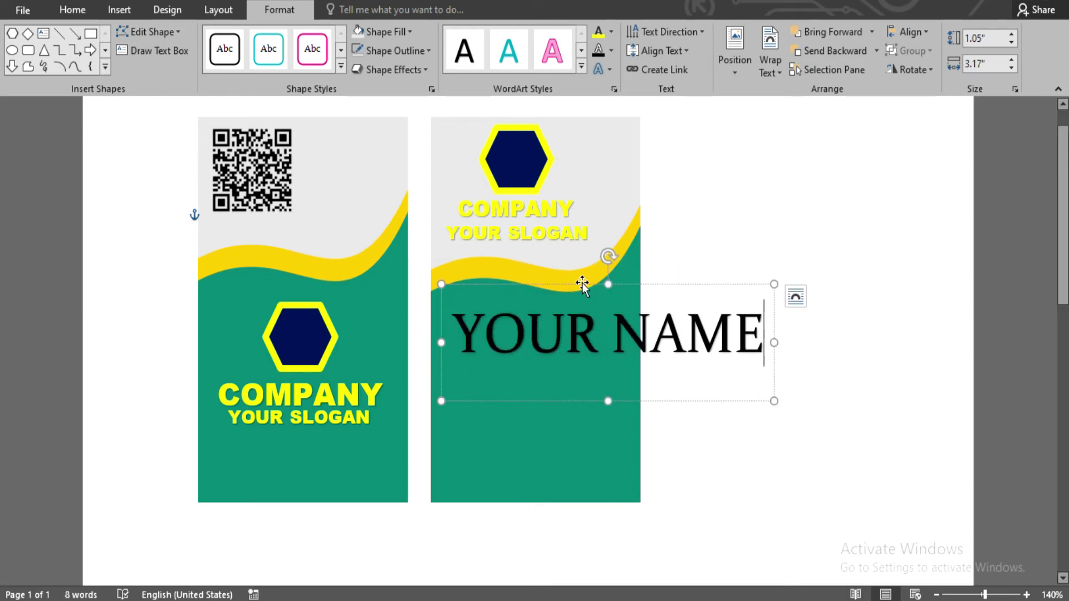
- Reduce the YOUR NAME text to 14 pt and place it just below the second card's wave
{"action": "left_click", "coordinate": [72, 10]}
{"action": "triple_click", "coordinate": [257, 38]}
{"action": "double_click", "coordinate": [258, 39]}
{"action": "triple_click", "coordinate": [256, 40]}
- Duplicate the YOUR NAME text directly below and change the copy's wording to YOUR POSITION, centered under the original
{"action": "left_click_drag", "start_coordinate": [538, 282], "coordinate": [562, 310]}
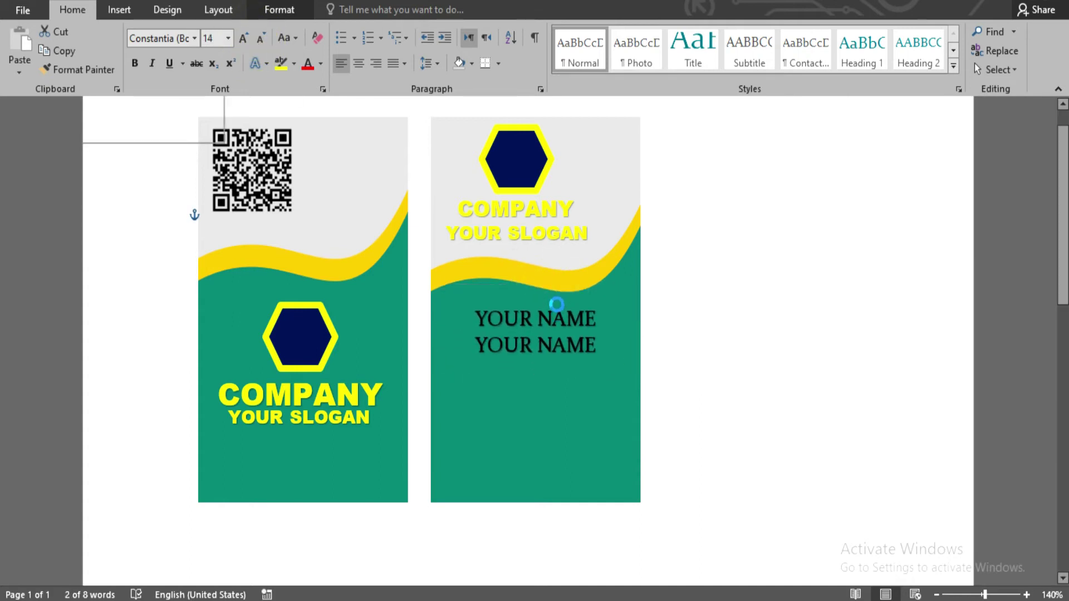
{"action": "left_click_drag", "start_coordinate": [598, 344], "coordinate": [477, 342]}
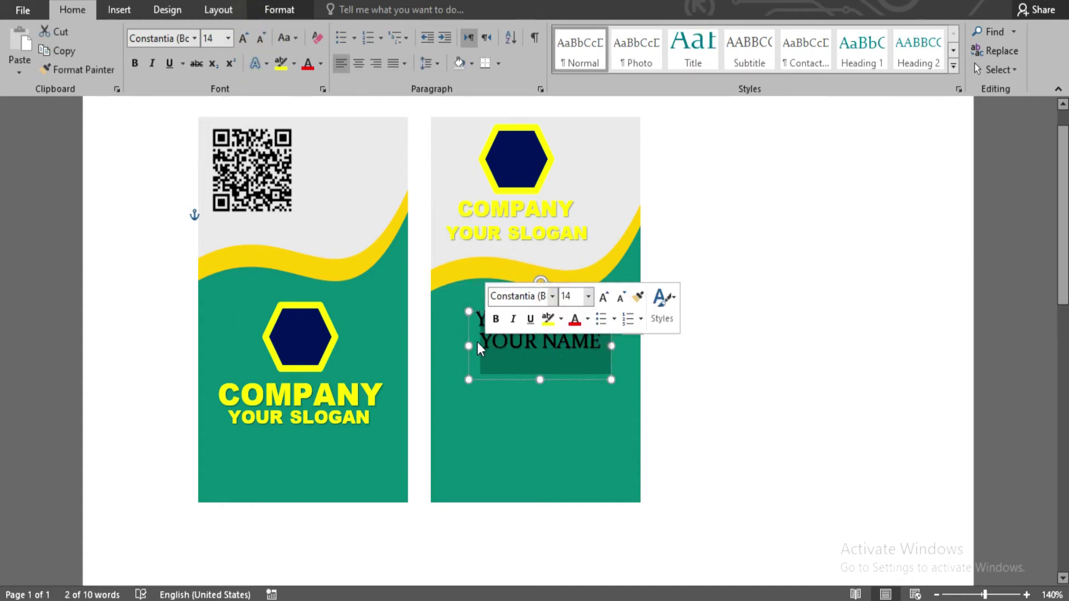
{"action": "type", "text": "YOUR"}
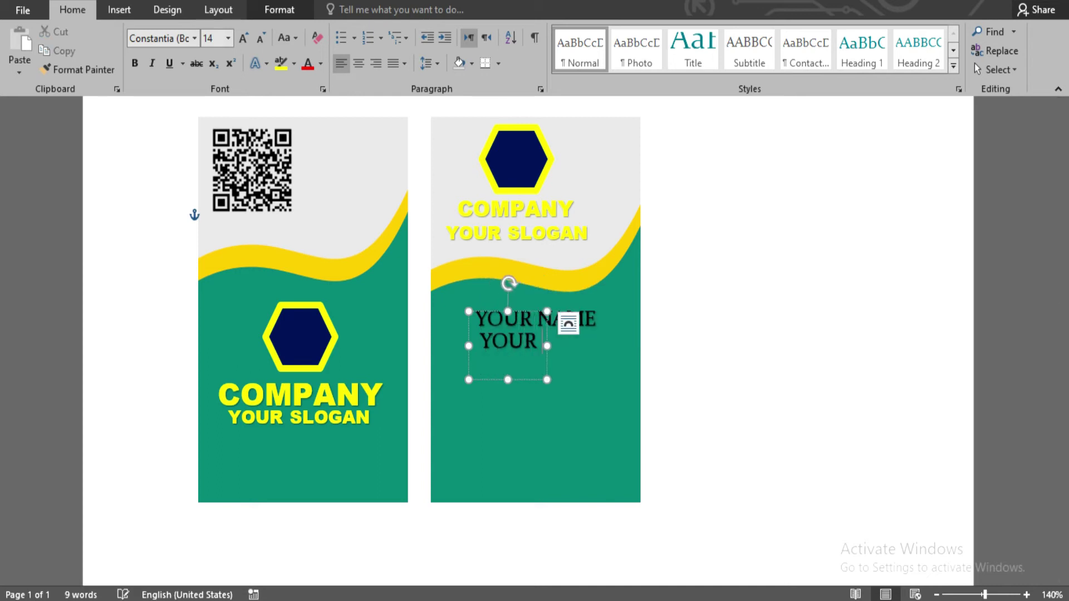
{"action": "left_click_drag", "start_coordinate": [628, 317], "coordinate": [606, 318]}
{"action": "left_click", "coordinate": [790, 406]}
- Set the YOUR NAME text's font to Arial Black and recenter it above YOUR POSITION
{"action": "left_click", "coordinate": [570, 308]}
{"action": "left_click", "coordinate": [570, 296]}
{"action": "left_click", "coordinate": [566, 300]}
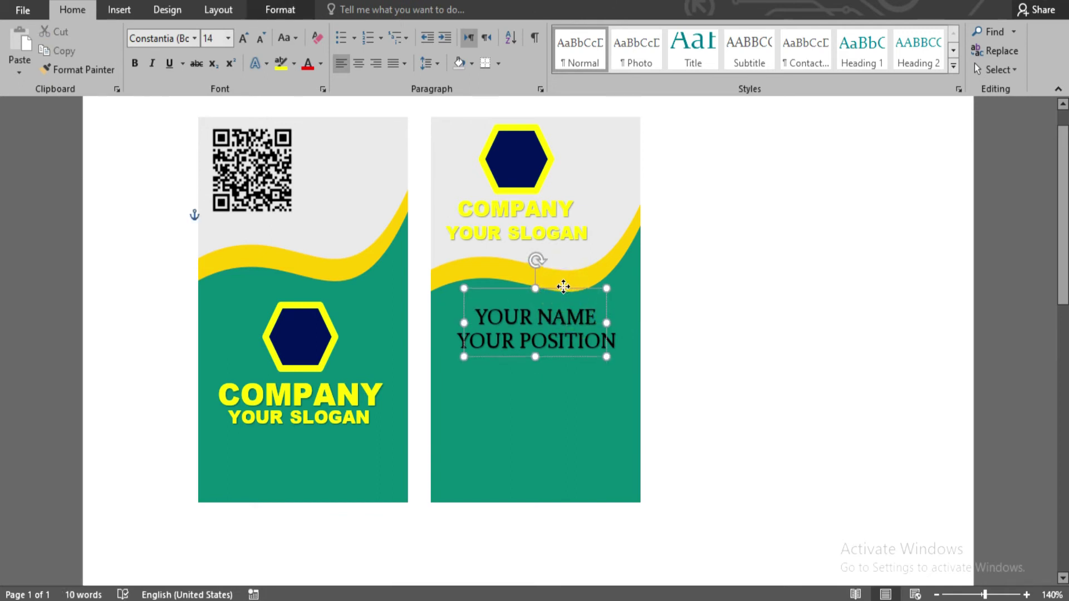
{"action": "left_click", "coordinate": [195, 38]}
{"action": "left_click", "coordinate": [190, 171]}
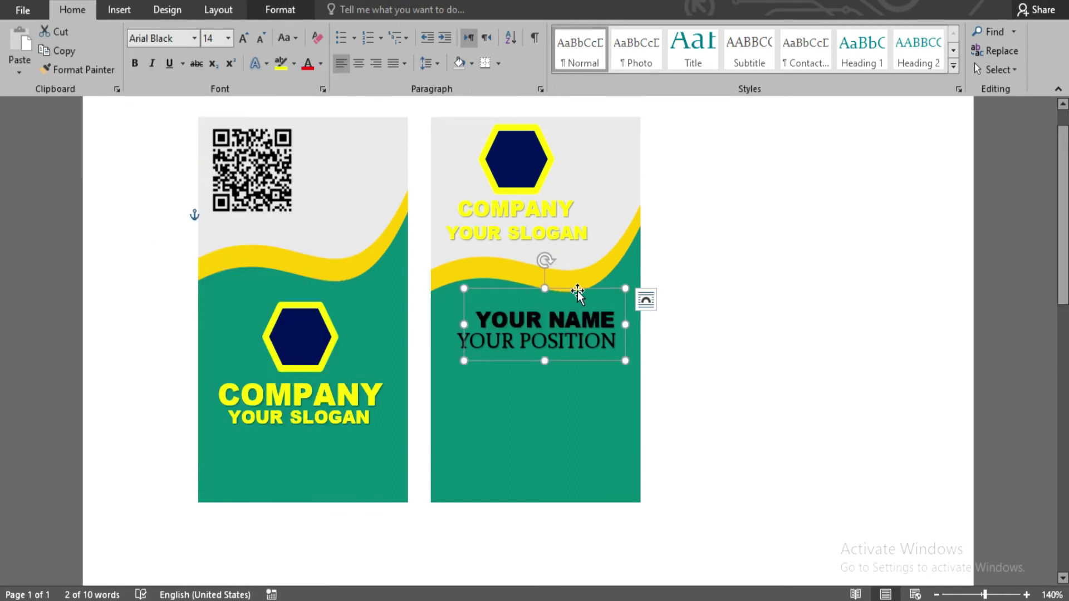
{"action": "left_click", "coordinate": [795, 399]}
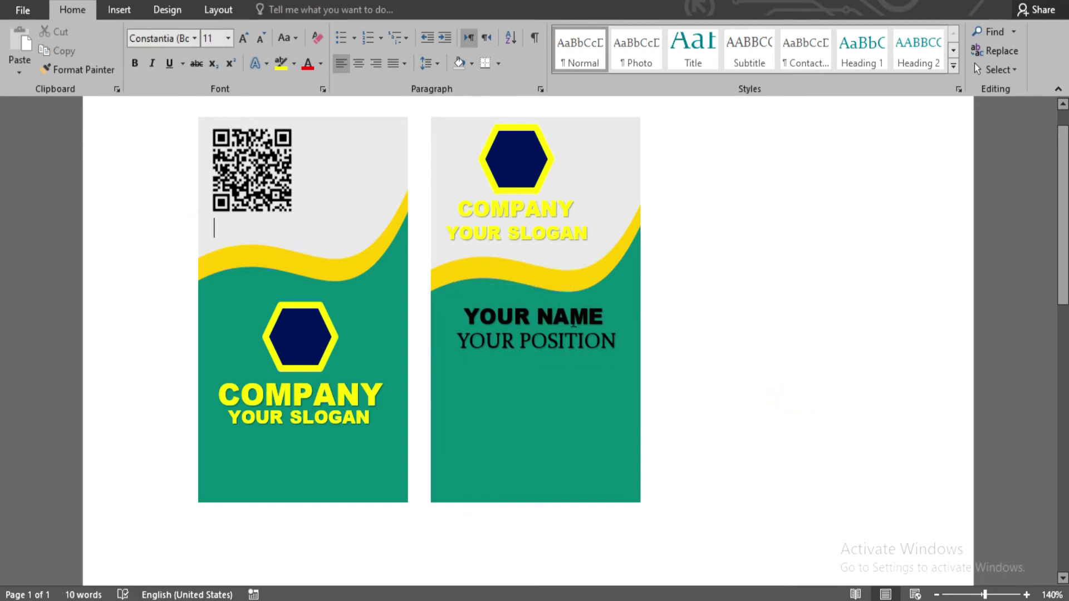
- Insert the round contact icons picture and change its text wrapping so it floats over the cards
{"action": "left_click", "coordinate": [131, 9]}
{"action": "left_click", "coordinate": [143, 56]}
{"action": "double_click", "coordinate": [289, 252]}
{"action": "left_click", "coordinate": [731, 66]}
{"action": "left_click", "coordinate": [771, 246]}
- Crop the icons picture to the single column containing the mobile, globe and phone book icons
{"action": "left_click_drag", "start_coordinate": [762, 546], "coordinate": [766, 369]}
{"action": "left_click_drag", "start_coordinate": [277, 351], "coordinate": [660, 354]}
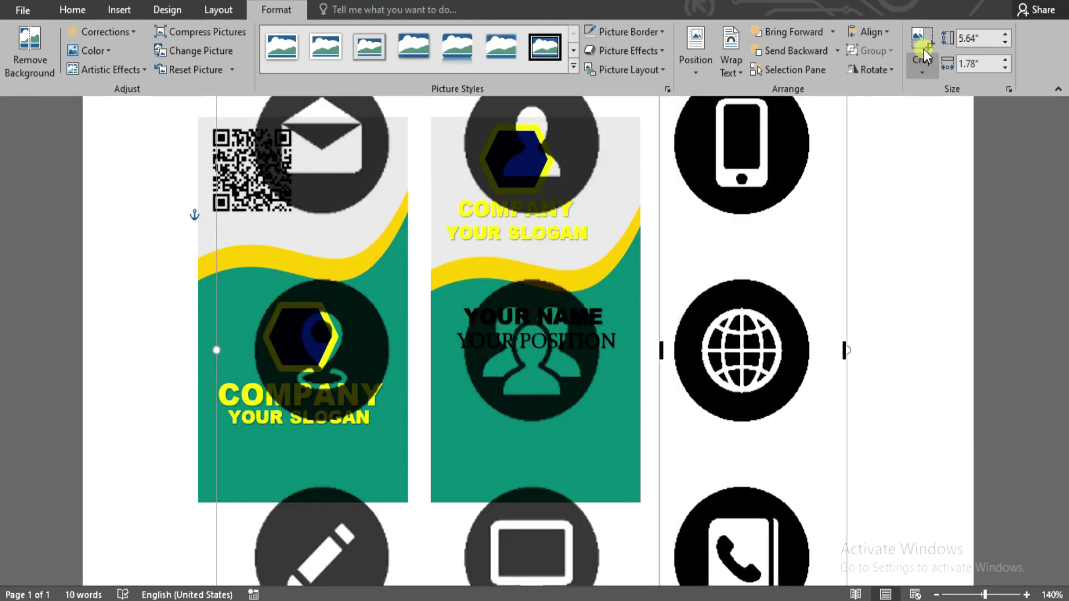
{"action": "left_click", "coordinate": [924, 50]}
- Shrink the icon column to about 1.28 by 0.41 inches below YOUR POSITION and recolor it Gold, Accent color 3 Light
{"action": "left_click_drag", "start_coordinate": [760, 168], "coordinate": [625, 271]}
{"action": "left_click_drag", "start_coordinate": [711, 143], "coordinate": [599, 492]}
{"action": "scroll", "coordinate": [546, 338], "scroll_direction": "down", "scroll_amount": 6}
{"action": "left_click_drag", "start_coordinate": [599, 342], "coordinate": [581, 246]}
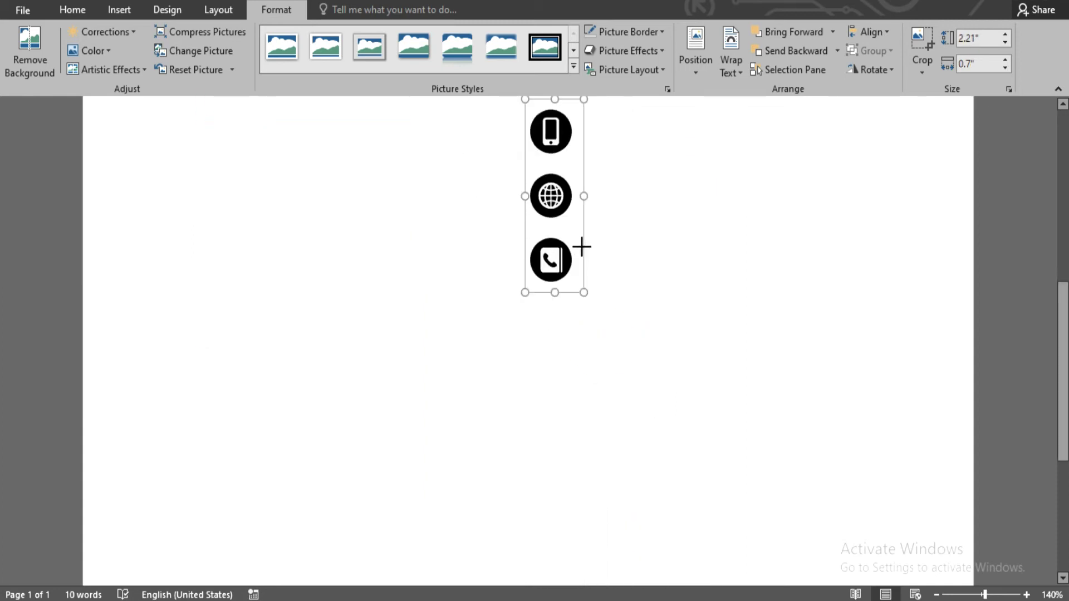
{"action": "scroll", "coordinate": [581, 247], "scroll_direction": "up", "scroll_amount": 5}
{"action": "left_click_drag", "start_coordinate": [526, 434], "coordinate": [441, 231]}
{"action": "left_click_drag", "start_coordinate": [497, 392], "coordinate": [480, 341]}
{"action": "left_click_drag", "start_coordinate": [459, 324], "coordinate": [472, 350]}
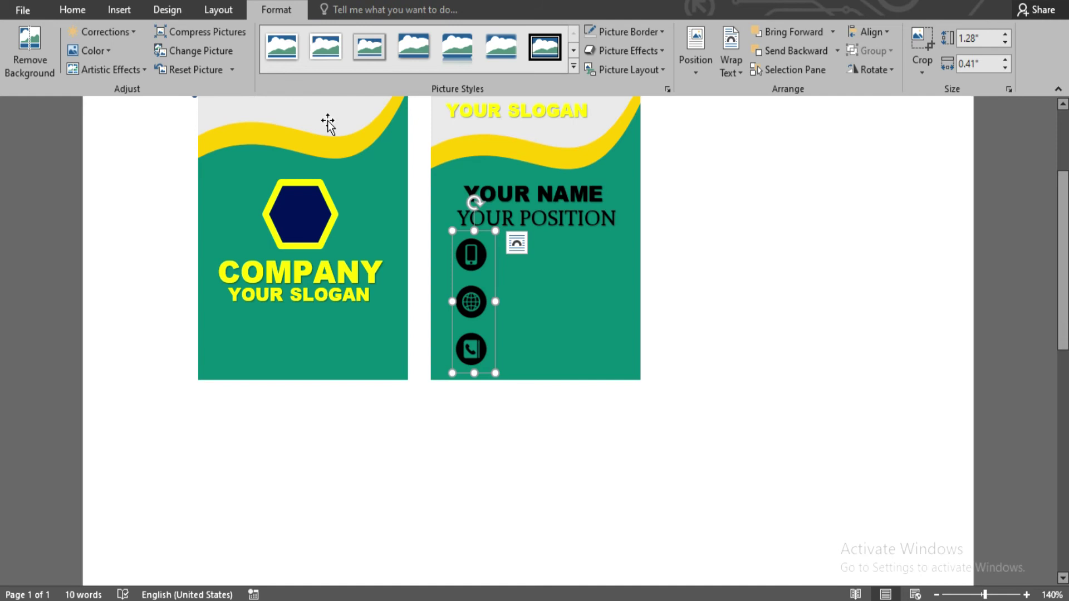
{"action": "left_click", "coordinate": [92, 50]}
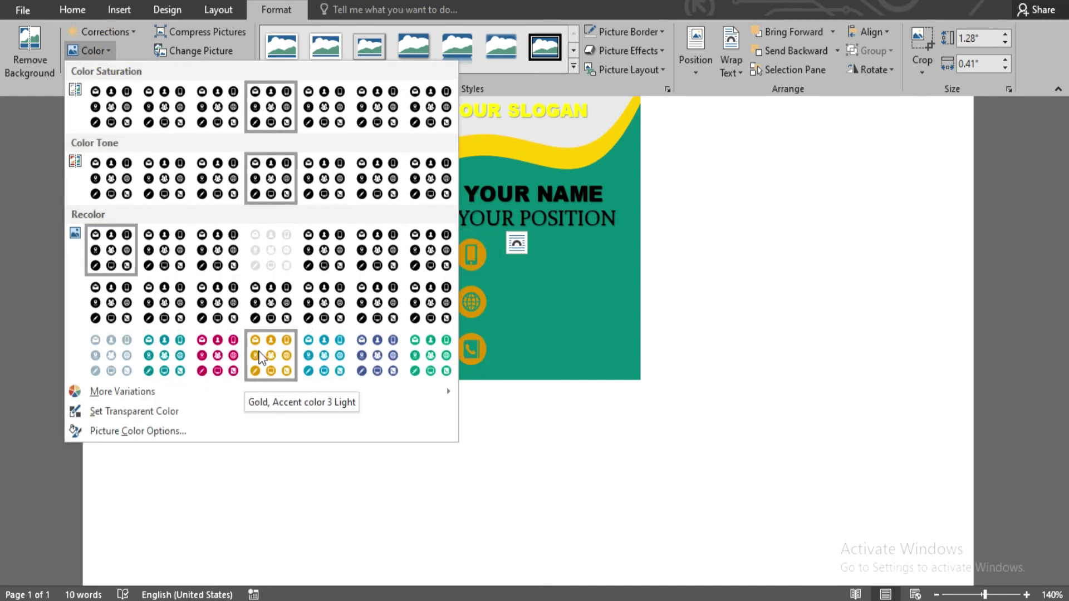
{"action": "left_click", "coordinate": [258, 358]}
- Duplicate the YOUR NAME text beside the mobile icon and replace the copy's wording with a mobile number
{"action": "left_click", "coordinate": [531, 184]}
{"action": "left_click", "coordinate": [549, 163]}
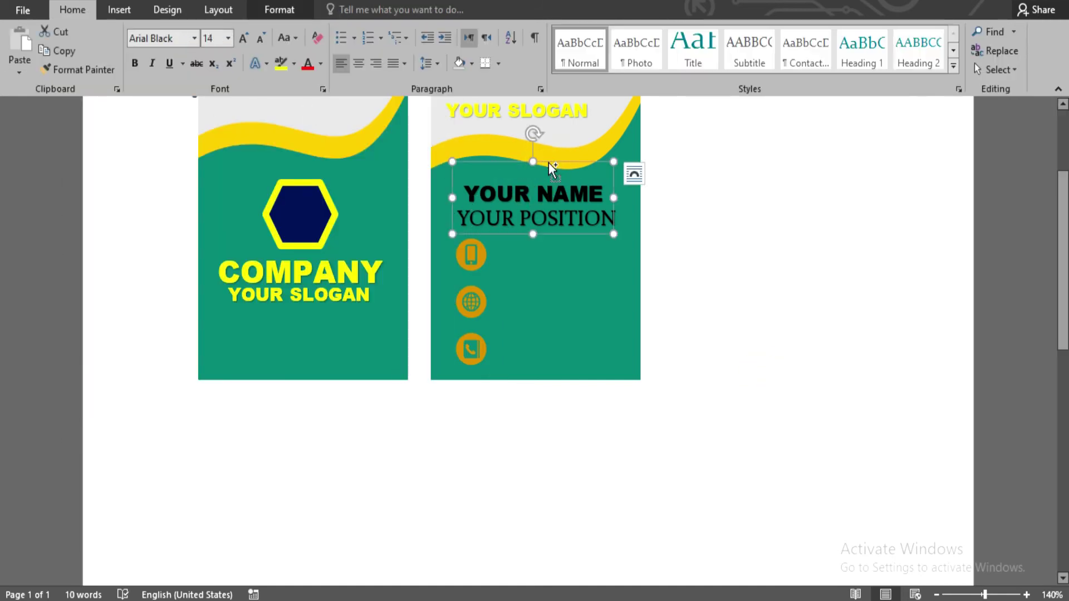
{"action": "left_click_drag", "start_coordinate": [549, 163], "coordinate": [580, 219], "text": "ctrl"}
{"action": "triple_click", "coordinate": [602, 266]}
{"action": "type", "text": "00"}
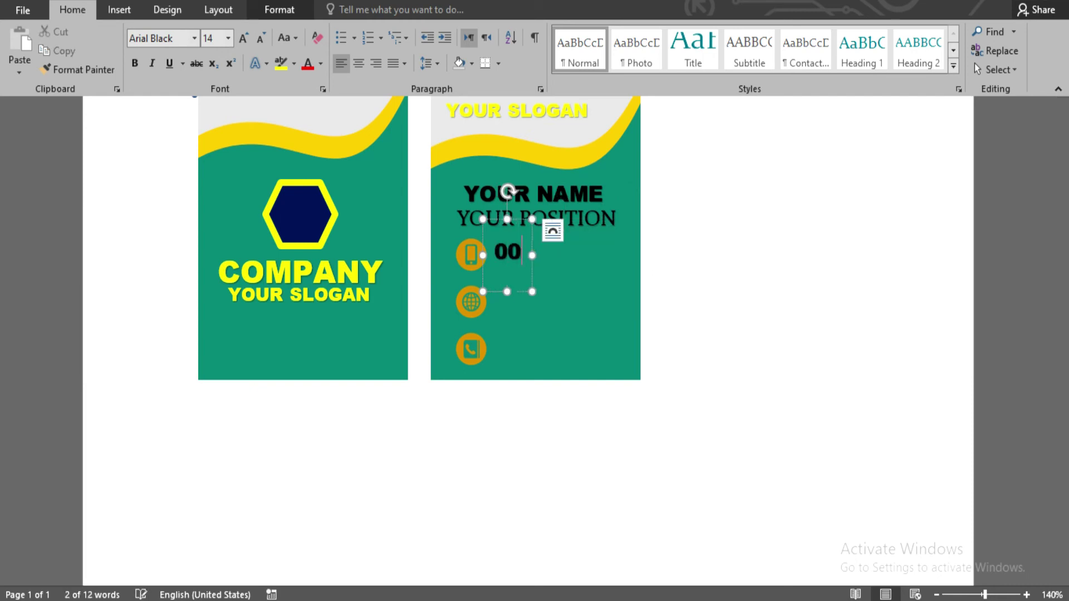
{"action": "type", "text": "0-3231342"}
{"action": "left_click_drag", "start_coordinate": [601, 219], "coordinate": [599, 270]}
{"action": "triple_click", "coordinate": [630, 305]}
{"action": "type", "text": "WWW.ABC.CO"}
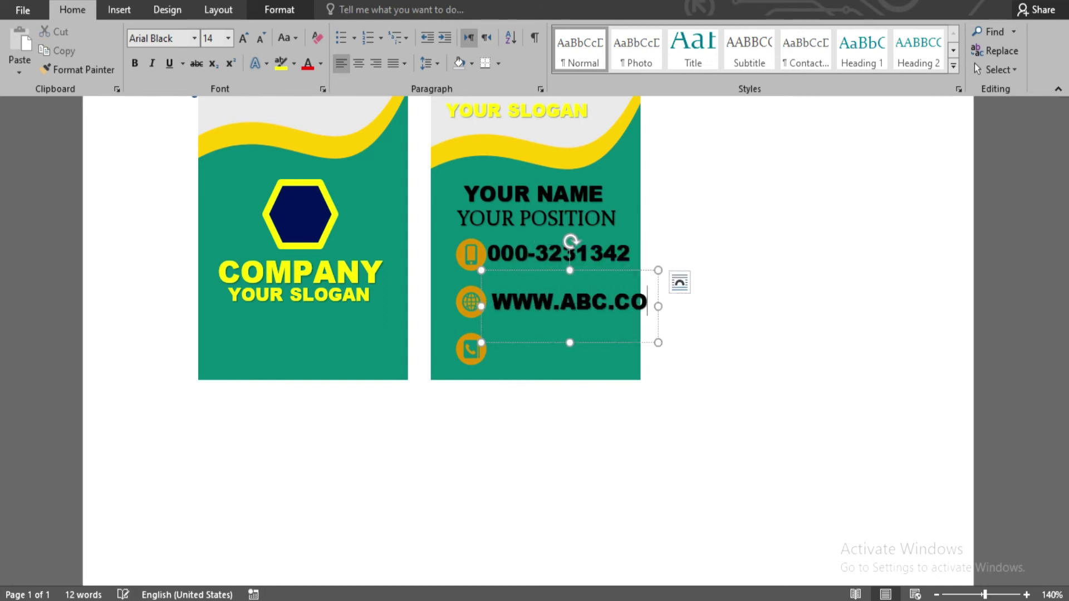
{"action": "left_click", "coordinate": [485, 301]}
{"action": "key", "text": "ctrl+["}
{"action": "key", "text": "ctrl+["}
{"action": "key", "text": "ctrl+["}
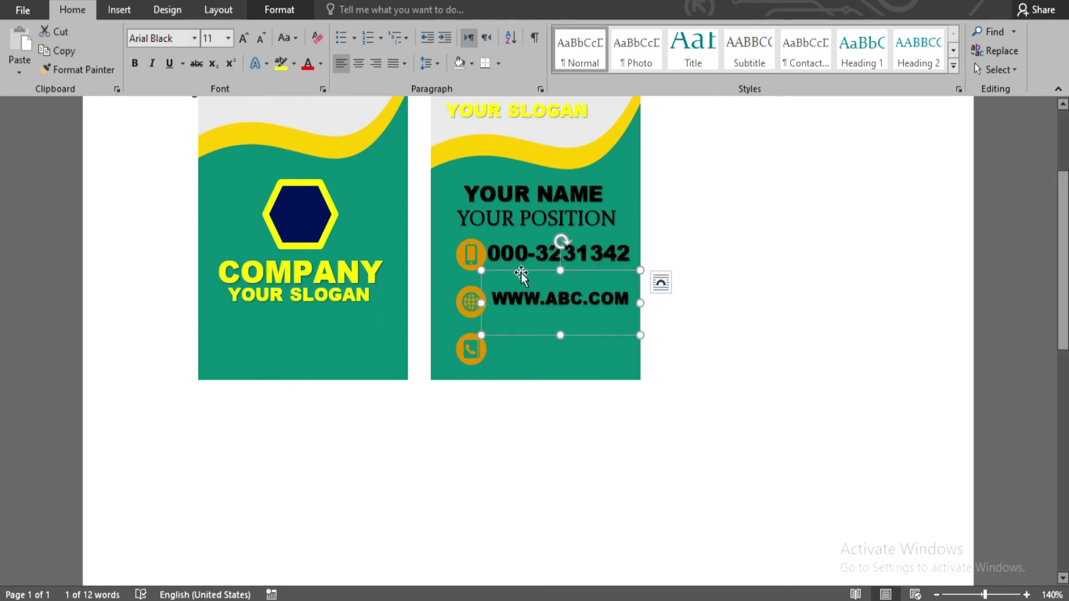
{"action": "left_click_drag", "start_coordinate": [520, 272], "coordinate": [520, 279]}
- Duplicate the web address text beside the phone book icon and replace the copy's wording with a telephone number
{"action": "left_click_drag", "start_coordinate": [523, 316], "coordinate": [524, 321]}
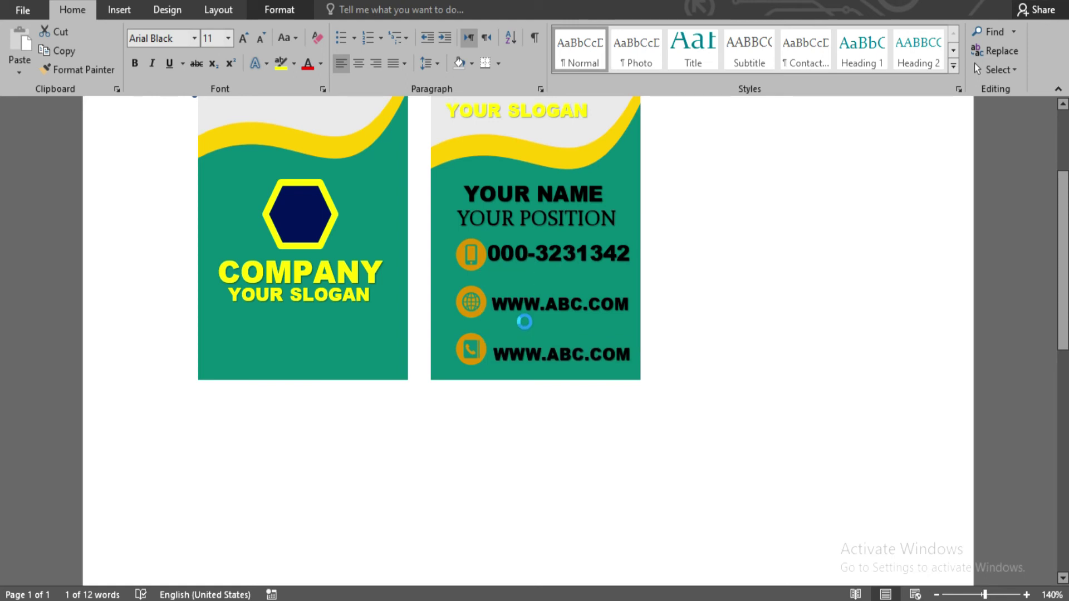
{"action": "triple_click", "coordinate": [496, 377]}
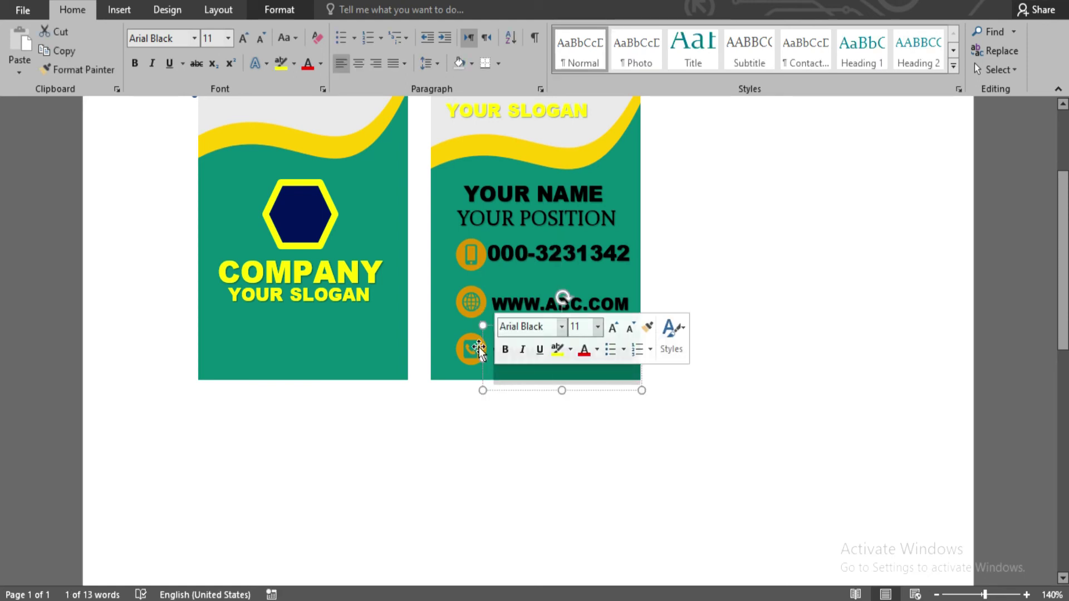
{"action": "type", "text": "++000 1234535"}
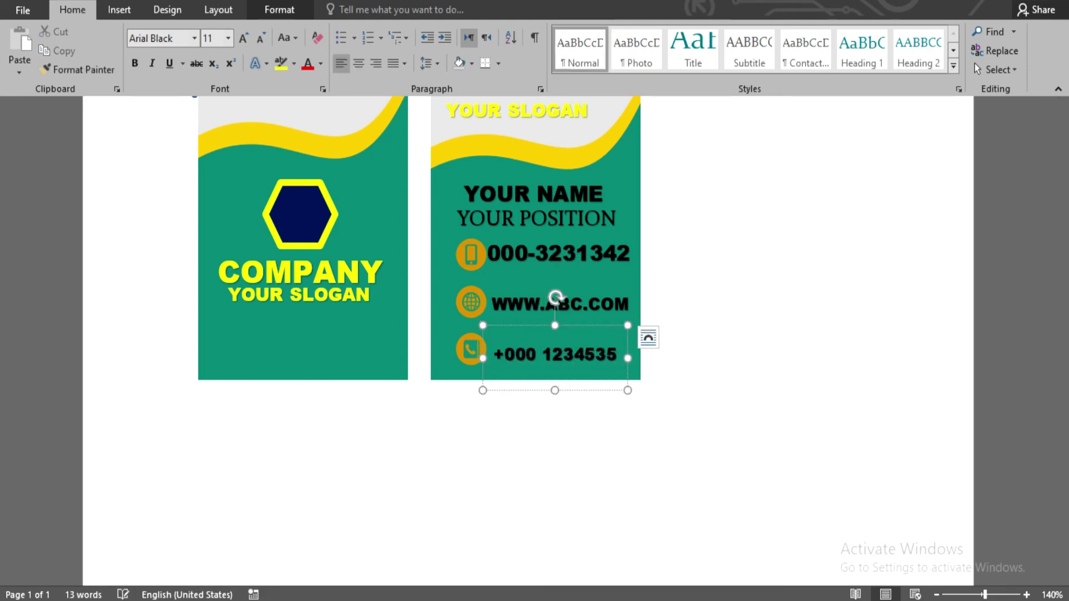
{"action": "type", "text": "34"}
{"action": "left_click_drag", "start_coordinate": [587, 326], "coordinate": [594, 321]}
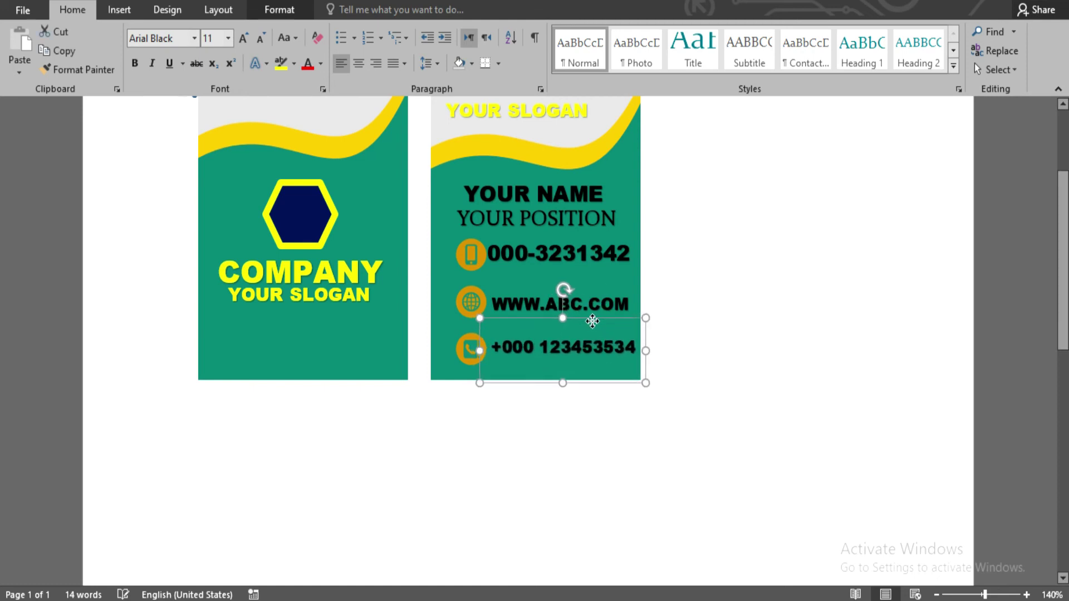
{"action": "left_click", "coordinate": [778, 367]}
- Change the YOUR POSITION text color to standard yellow
{"action": "scroll", "coordinate": [1049, 216], "scroll_direction": "up", "scroll_amount": 3}
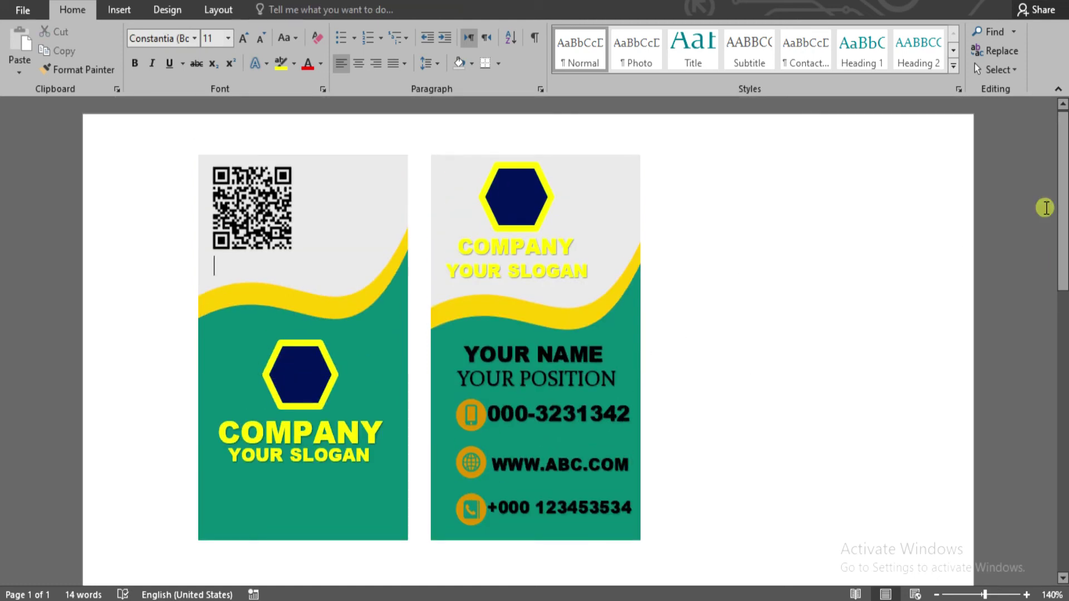
{"action": "left_click", "coordinate": [584, 375]}
{"action": "left_click", "coordinate": [321, 63]}
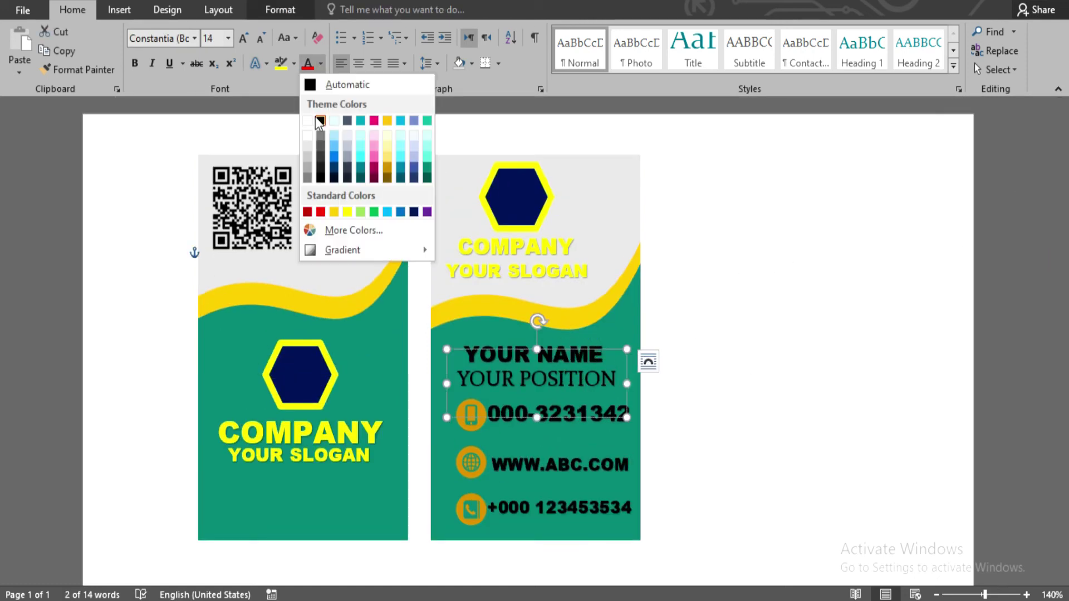
{"action": "left_click", "coordinate": [347, 212]}
{"action": "left_click", "coordinate": [826, 362]}
- Reduce the mobile number's text size and nudge it into line with the mobile icon
{"action": "left_click", "coordinate": [578, 383]}
{"action": "key", "text": "ctrl+shift+period"}
{"action": "key", "text": "ctrl+shift+comma"}
{"action": "key", "text": "ctrl+shift+comma"}
{"action": "key", "text": "ctrl+shift+comma"}
{"action": "key", "text": "Right"}
{"action": "key", "text": "Up"}
{"action": "key", "text": "Up"}
{"action": "key", "text": "Down"}
{"action": "key", "text": "Down"}
{"action": "key", "text": "Down"}
{"action": "key", "text": "Up"}
{"action": "left_click", "coordinate": [728, 525]}
{"action": "left_click_drag", "start_coordinate": [590, 436], "coordinate": [589, 433]}
{"action": "key", "text": "Down"}
{"action": "key", "text": "Down"}
{"action": "key", "text": "ctrl+shift+period"}
{"action": "key", "text": "ctrl+shift+comma"}
{"action": "key", "text": "ctrl+shift+comma"}
- Reduce the telephone number's text size slightly and align it with the phone book icon
{"action": "left_click", "coordinate": [601, 509]}
{"action": "left_click", "coordinate": [603, 477]}
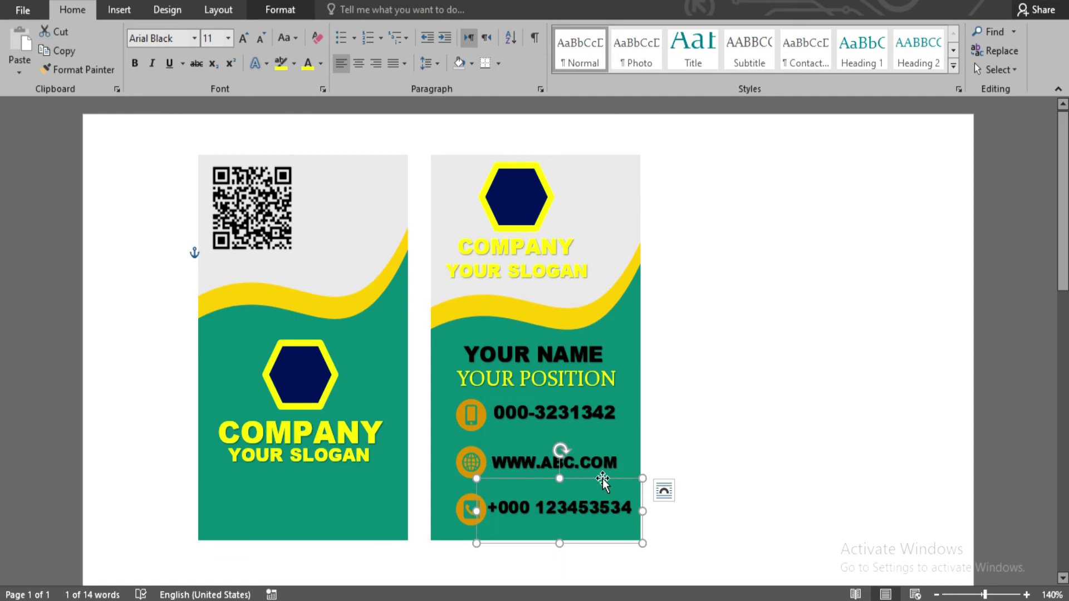
{"action": "key", "text": "ctrl+shift+comma"}
{"action": "key", "text": "Right"}
{"action": "left_click_drag", "start_coordinate": [603, 475], "coordinate": [603, 476]}
{"action": "left_click", "coordinate": [721, 373]}
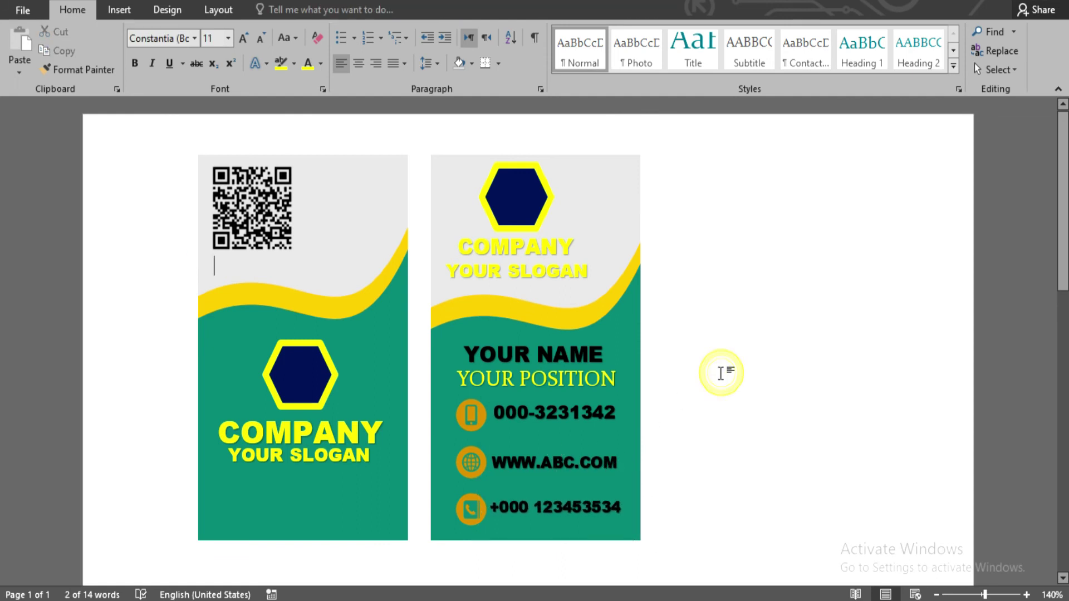
{"action": "left_click", "coordinate": [477, 432]}
{"action": "left_click", "coordinate": [301, 8]}
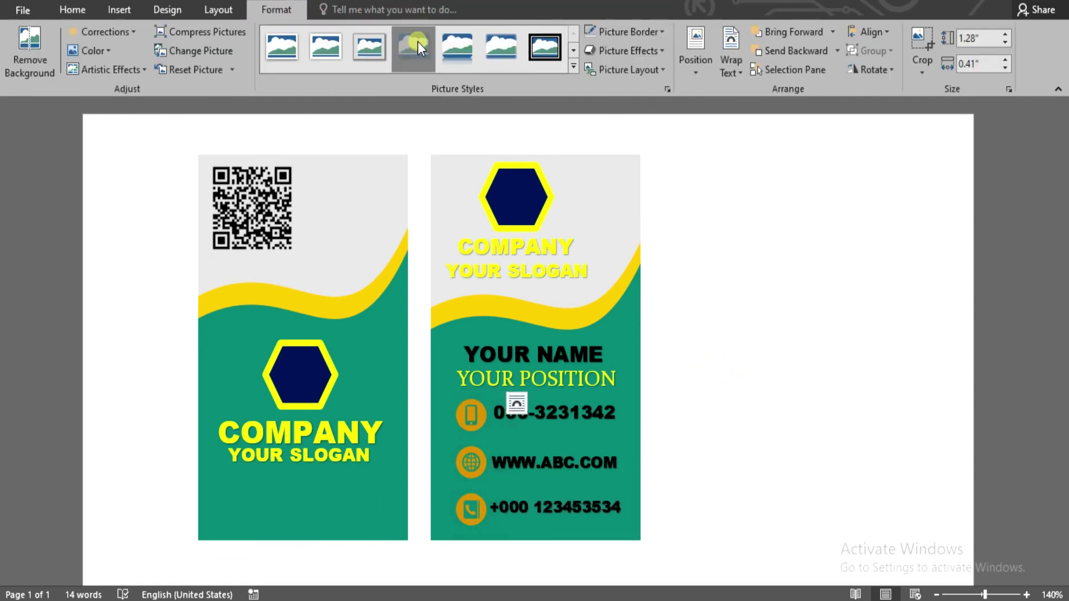
{"action": "left_click", "coordinate": [817, 379]}
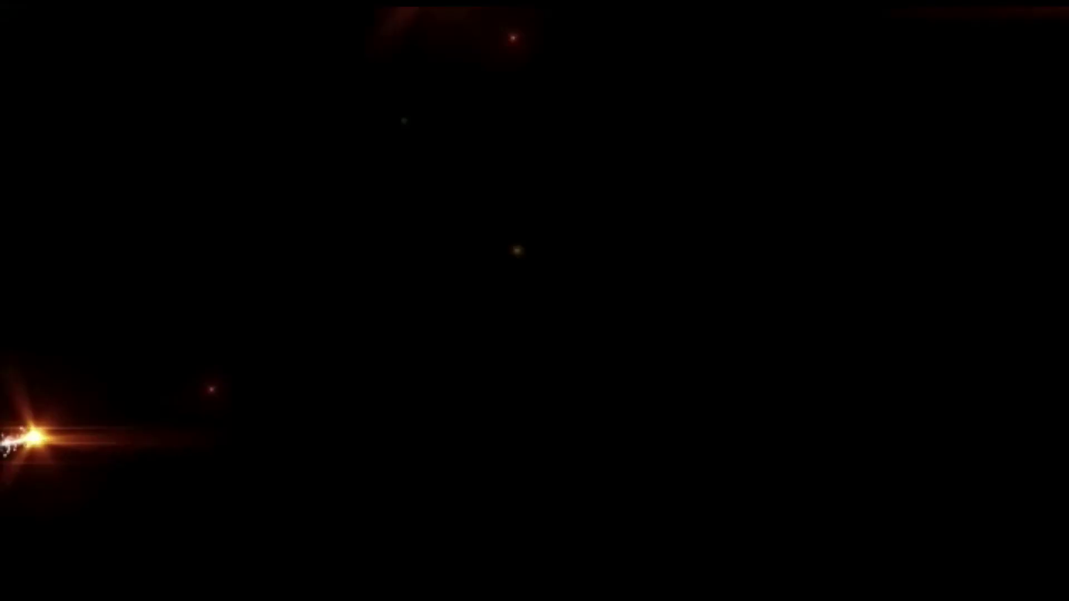